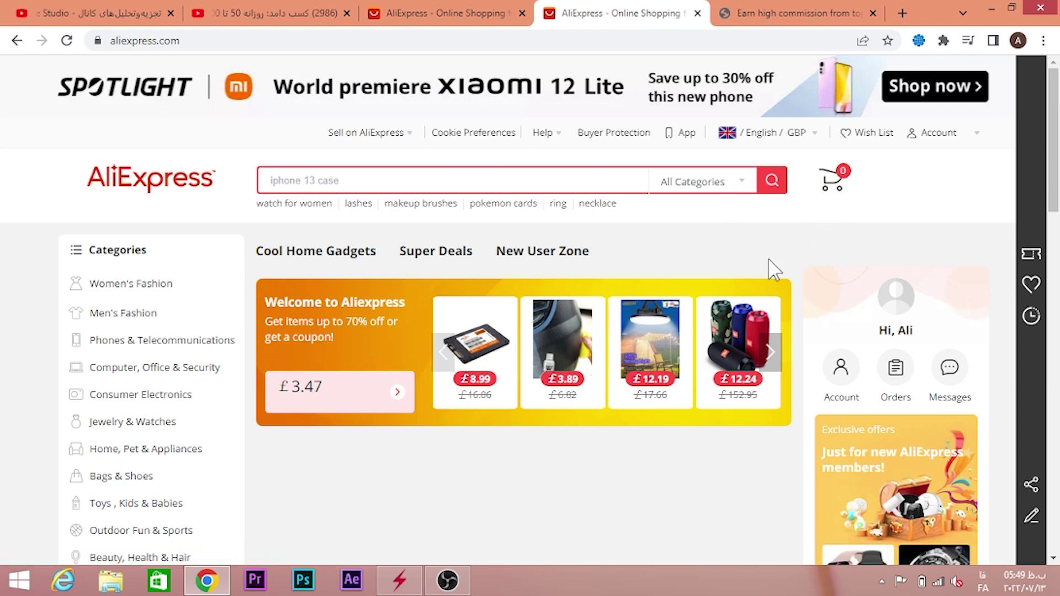
Switch to the 'Earn high commission' tab showing the AliExpress Portals affiliate landing page
left_click(773, 14)
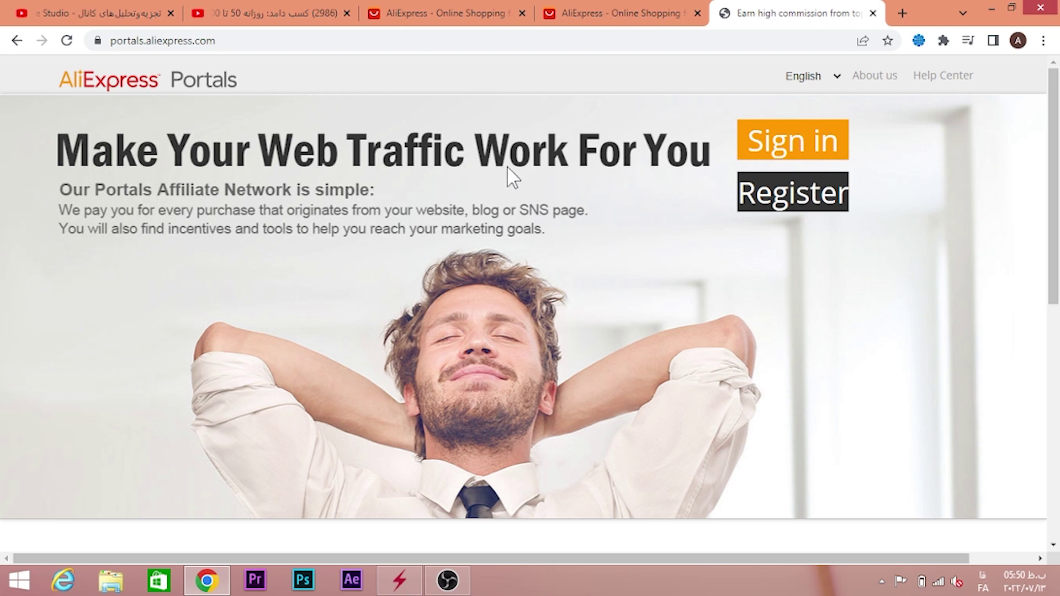
Start a new affiliate registration and set the media type to Network
left_click(789, 161)
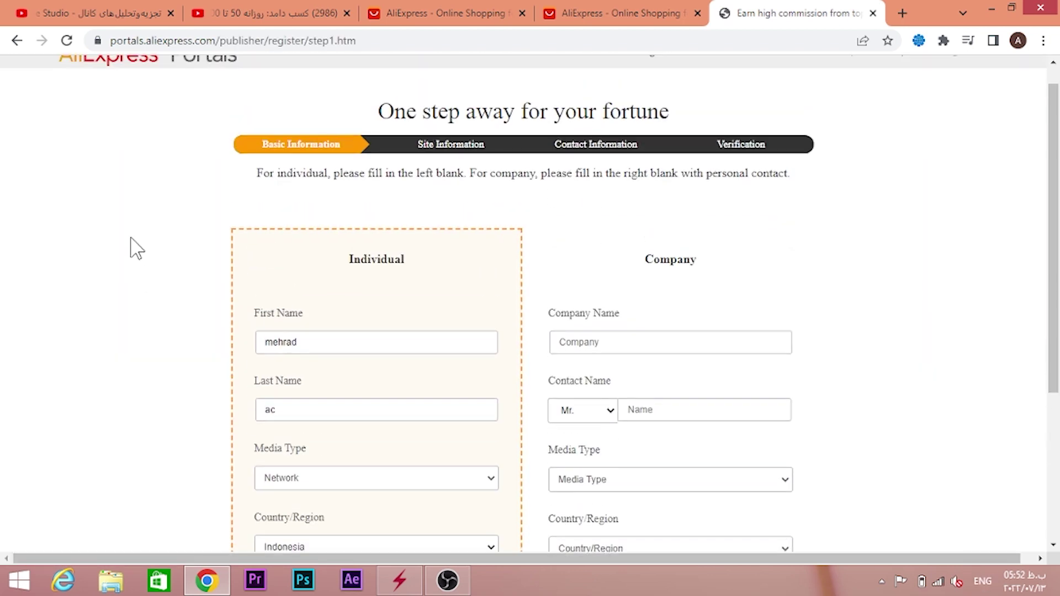
scroll(137, 250, "down", 1)
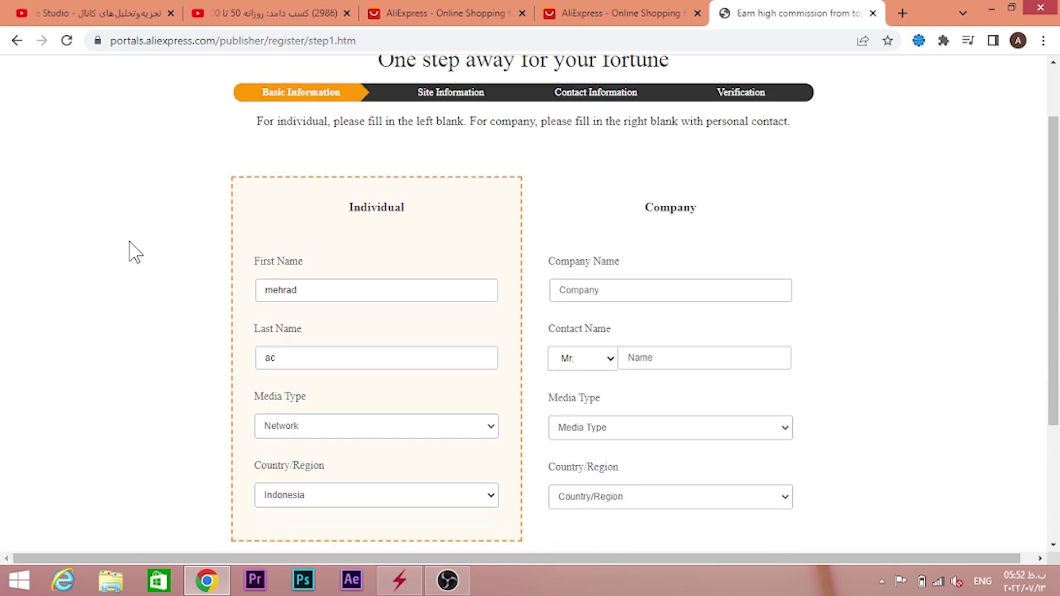
scroll(133, 251, "down", 1)
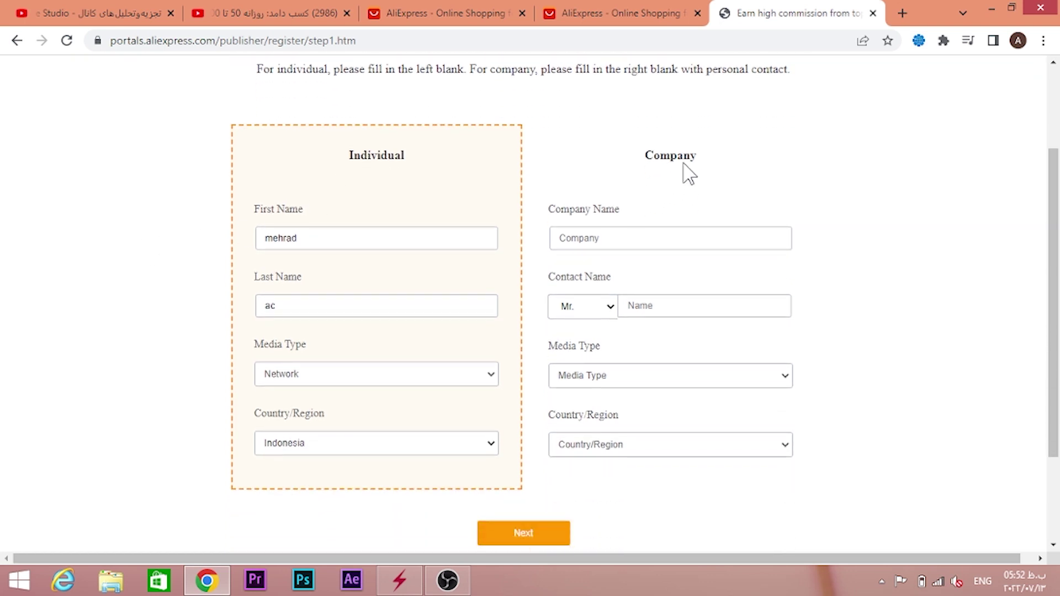
scroll(431, 117, "down", 1)
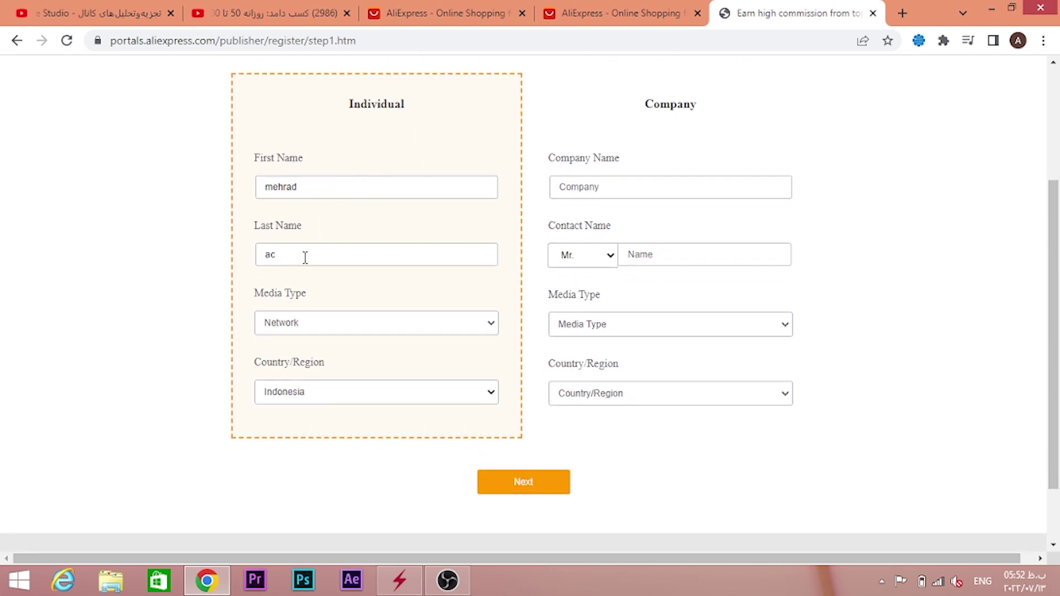
left_click(319, 326)
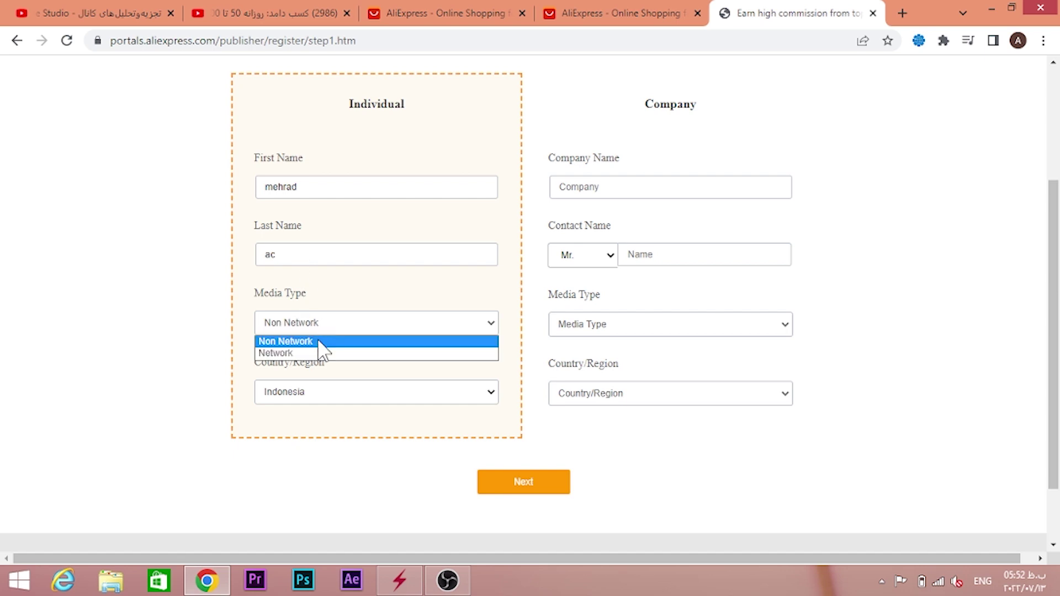
left_click(318, 355)
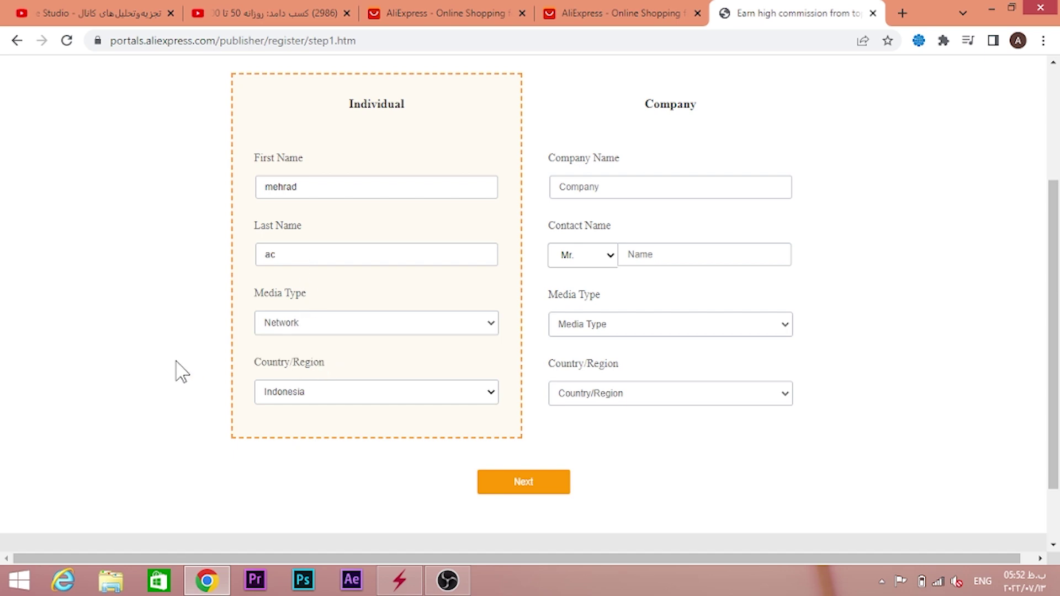
Choose United Kingdom as the country/region and submit the basic information
left_click(349, 393)
left_click(349, 395)
left_click(350, 393)
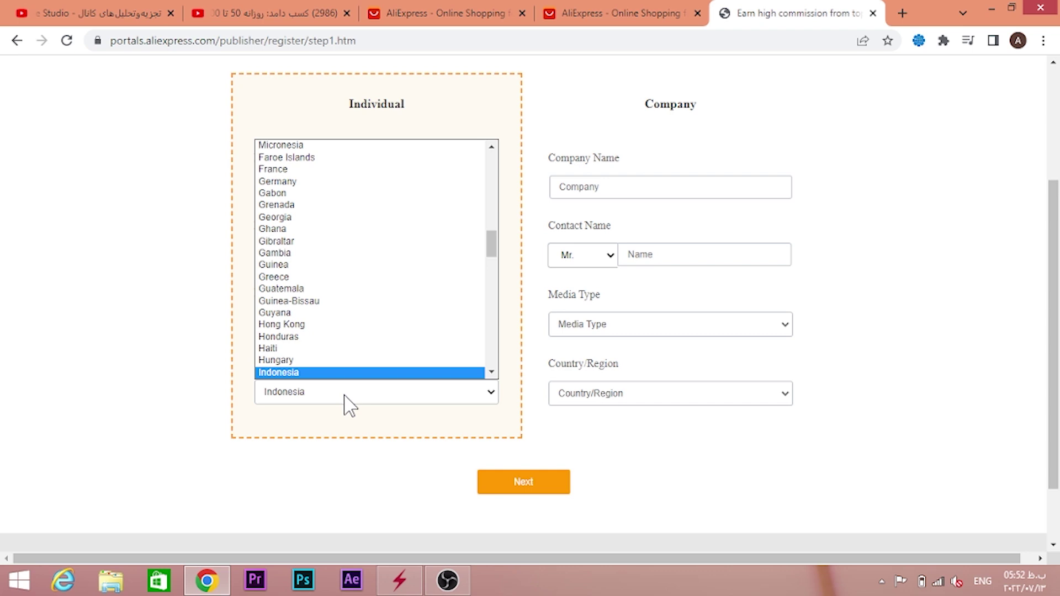
key("u")
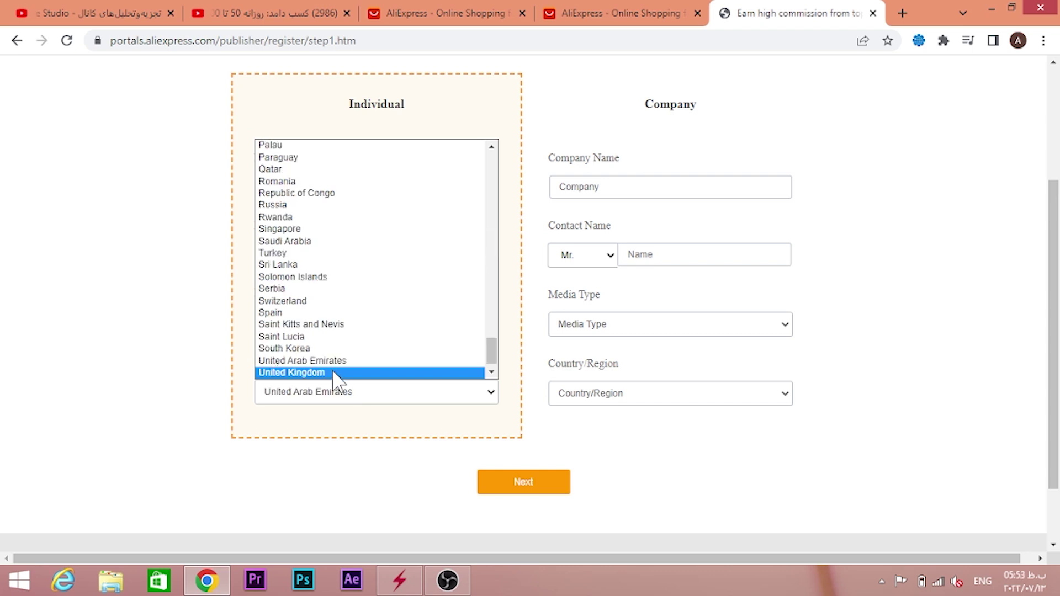
left_click(334, 373)
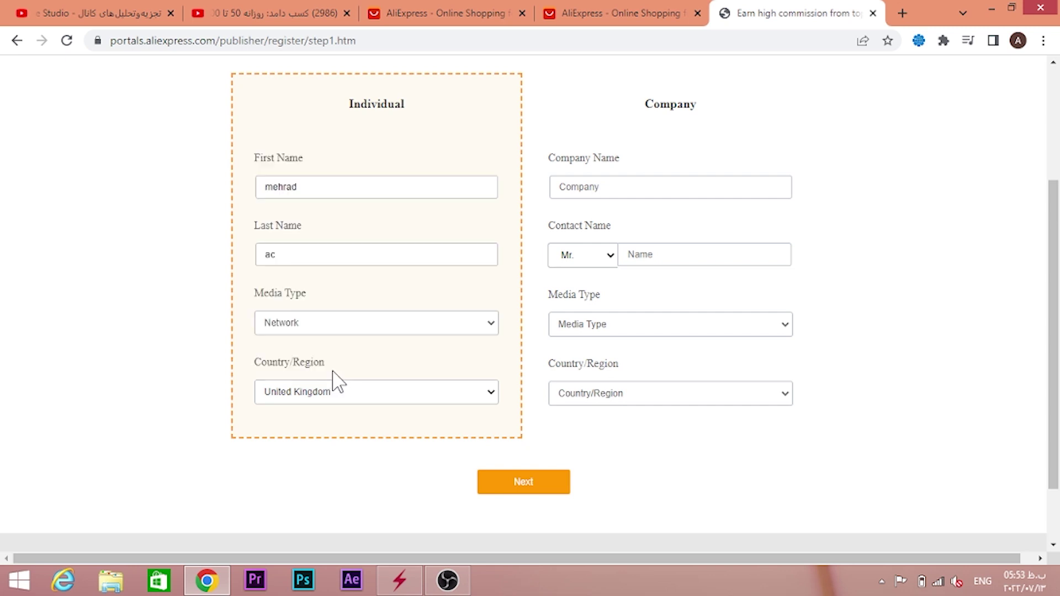
left_click(518, 483)
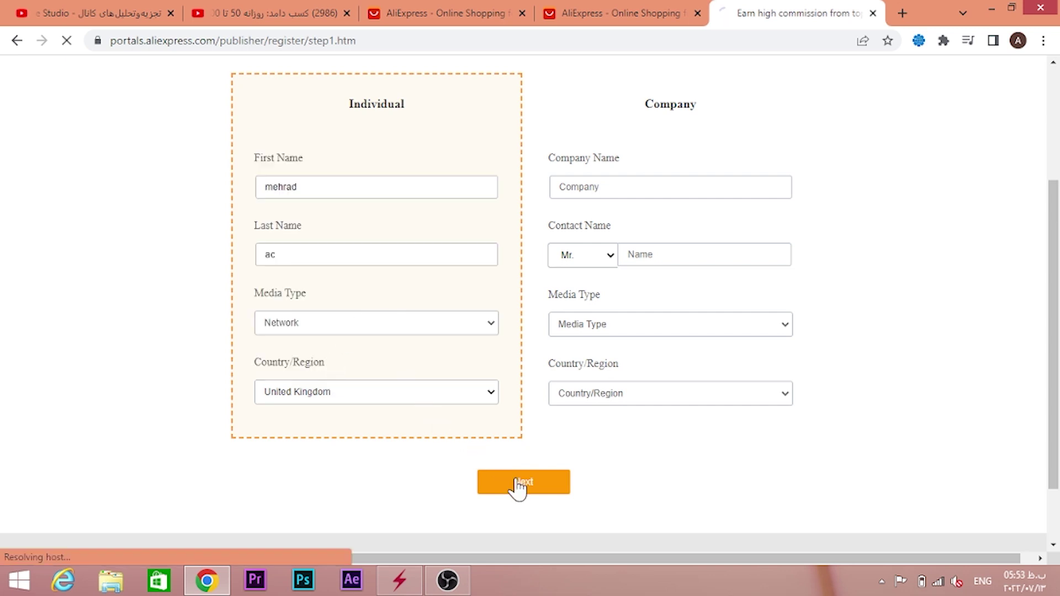
Set the site media type to network with the affiliate/ad network subtype
left_click(401, 251)
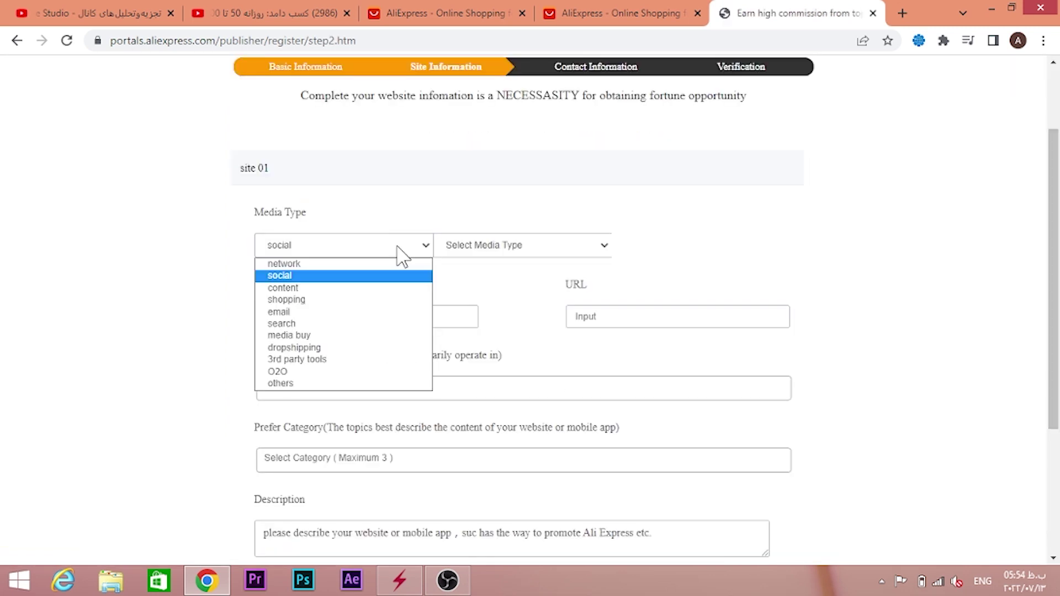
left_click(358, 265)
left_click(561, 256)
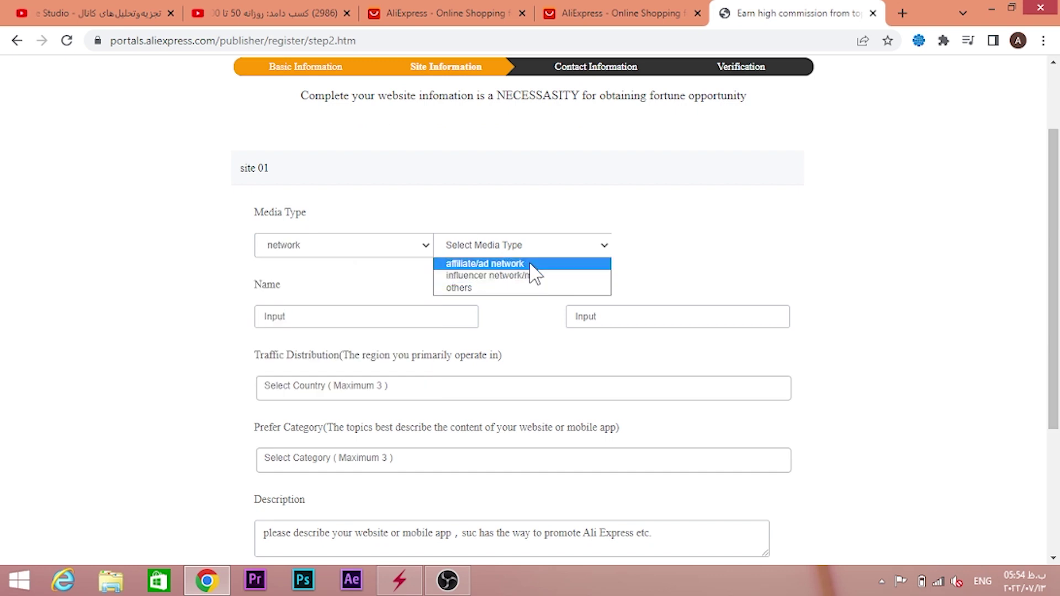
left_click(529, 264)
scroll(220, 284, "down", 1)
Enter site name 'f' and URL 'dfgdfgxdfxdfdf', then dismiss the missing-information warning
left_click(324, 243)
type("ffffff")
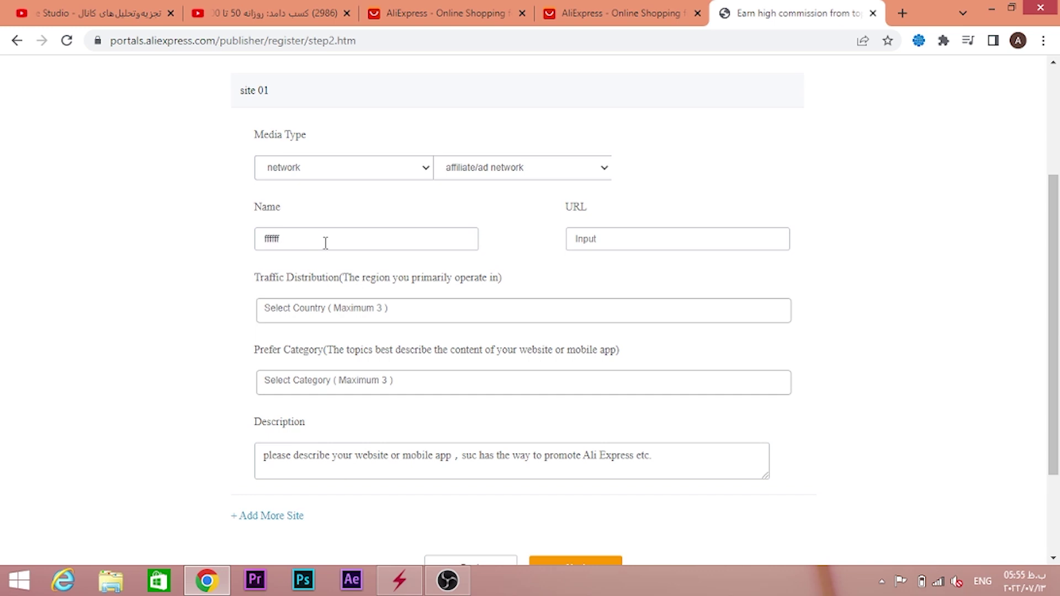
left_click(584, 239)
type("dfgdfgxdfxdfdf")
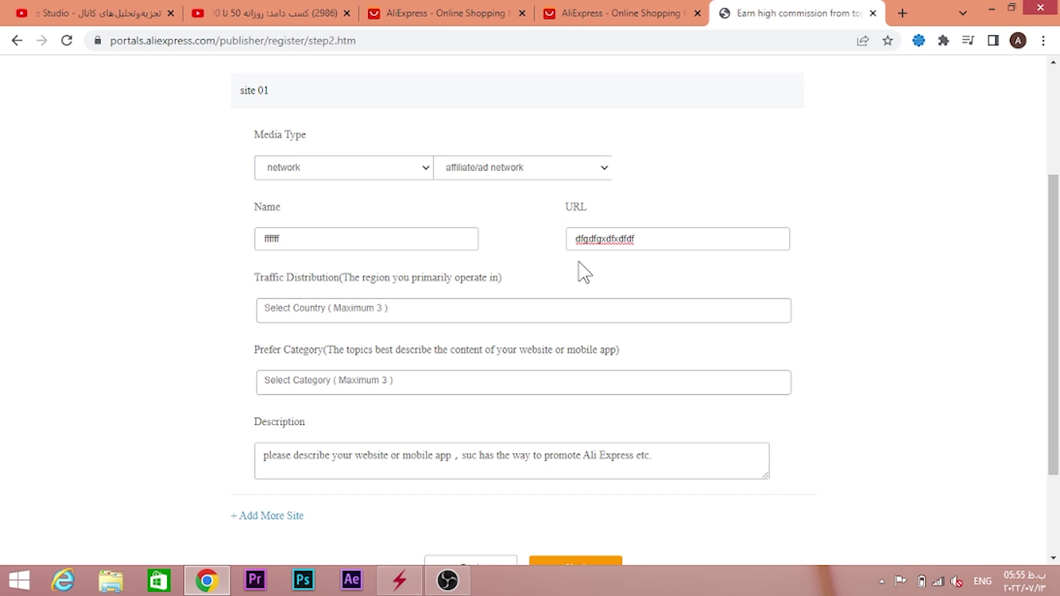
scroll(536, 424, "down", 2)
left_click(568, 468)
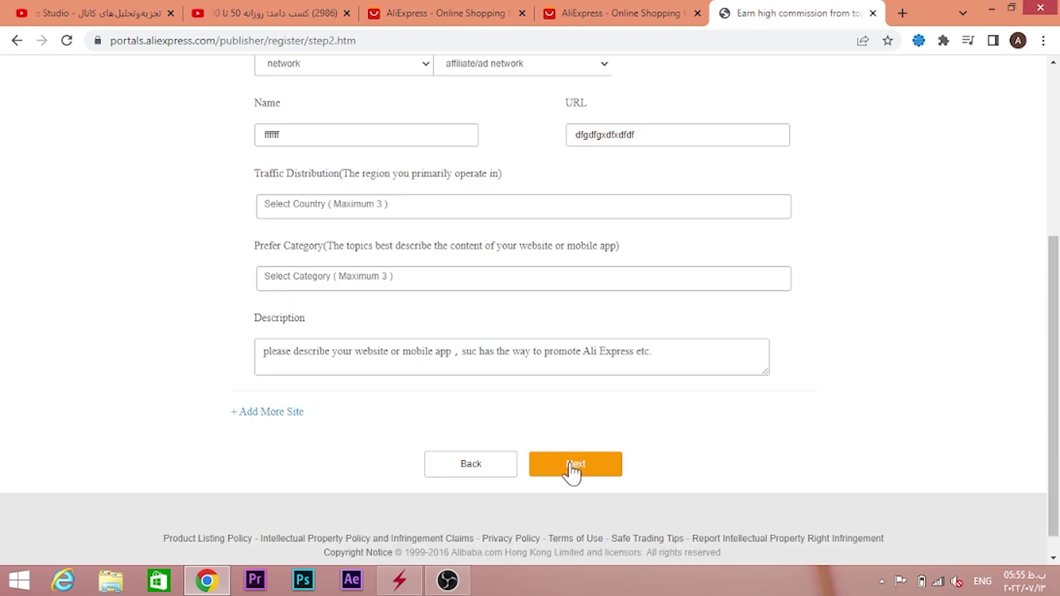
key("Return")
Choose America for traffic distribution and Home Appliances as the preferred category, then continue
left_click(333, 229)
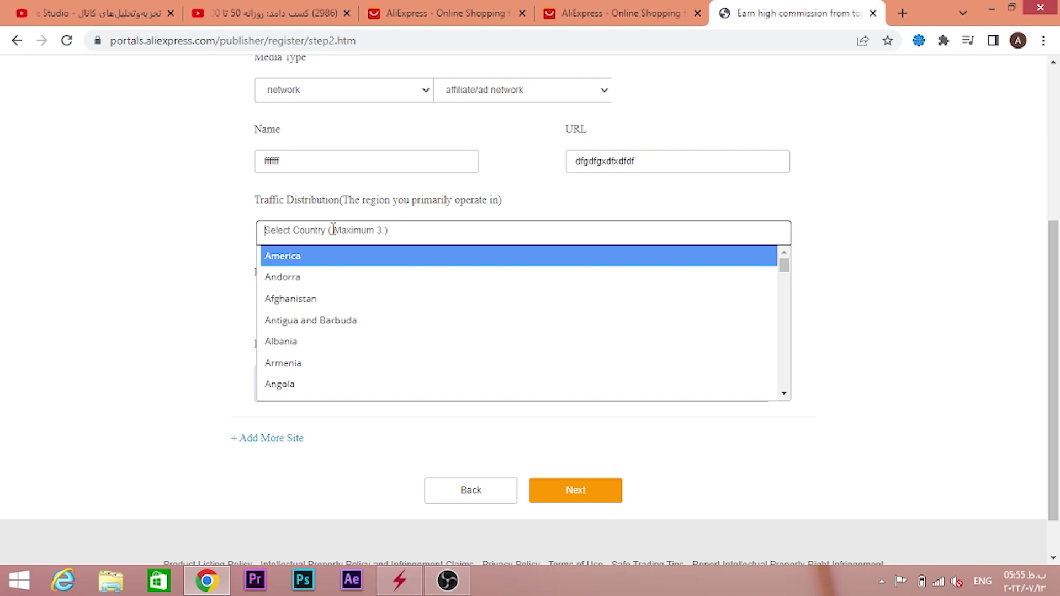
left_click(331, 259)
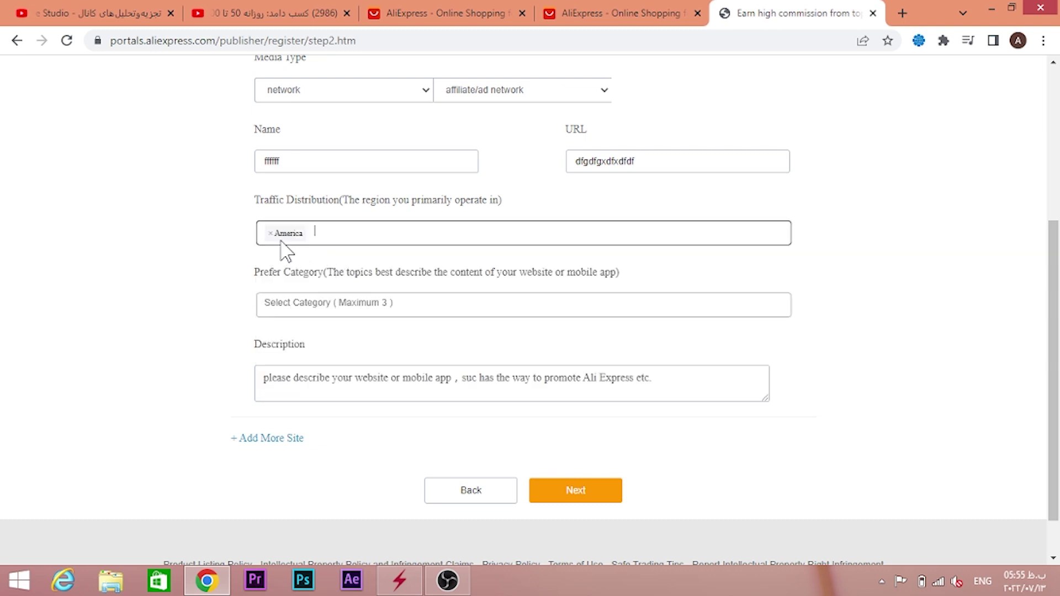
scroll(287, 246, "down", 1)
left_click(397, 255)
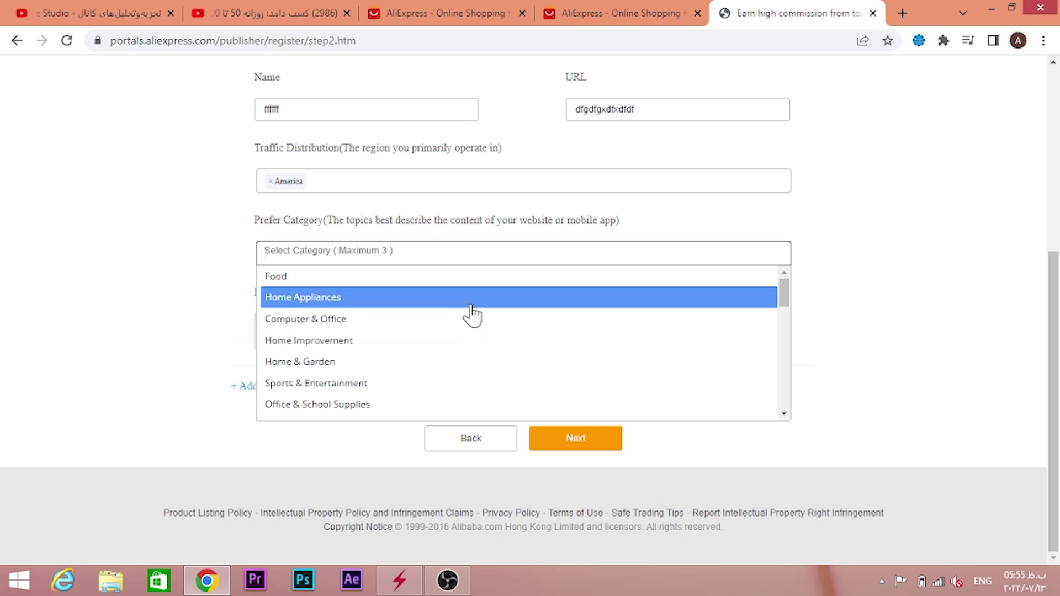
scroll(471, 318, "down", 3)
scroll(471, 315, "up", 3)
left_click(423, 301)
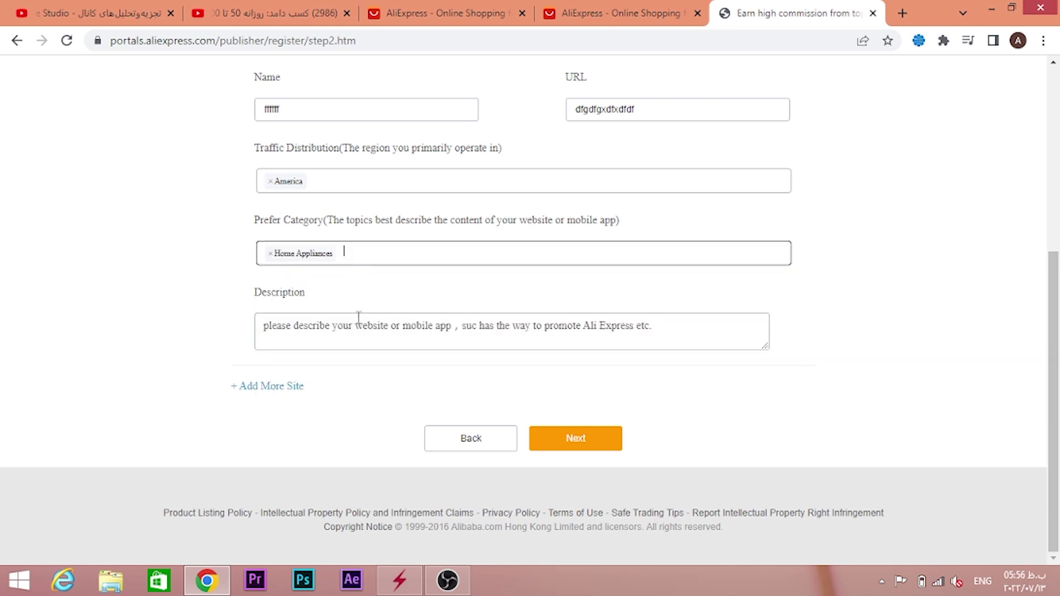
left_click(569, 439)
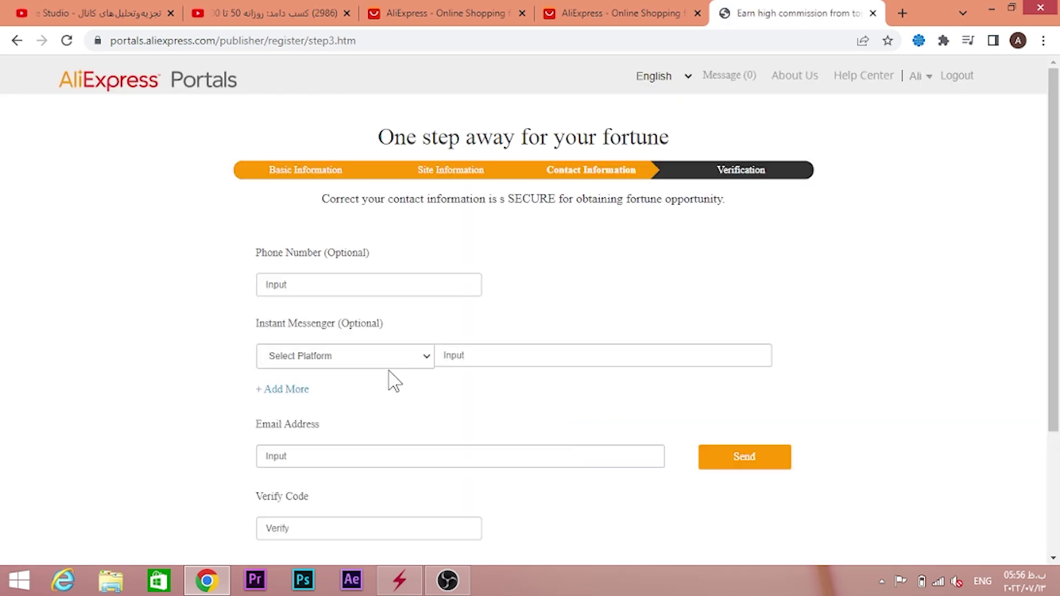
Choose telegram as the messenger platform and send a verification code to the email
scroll(279, 216, "down", 1)
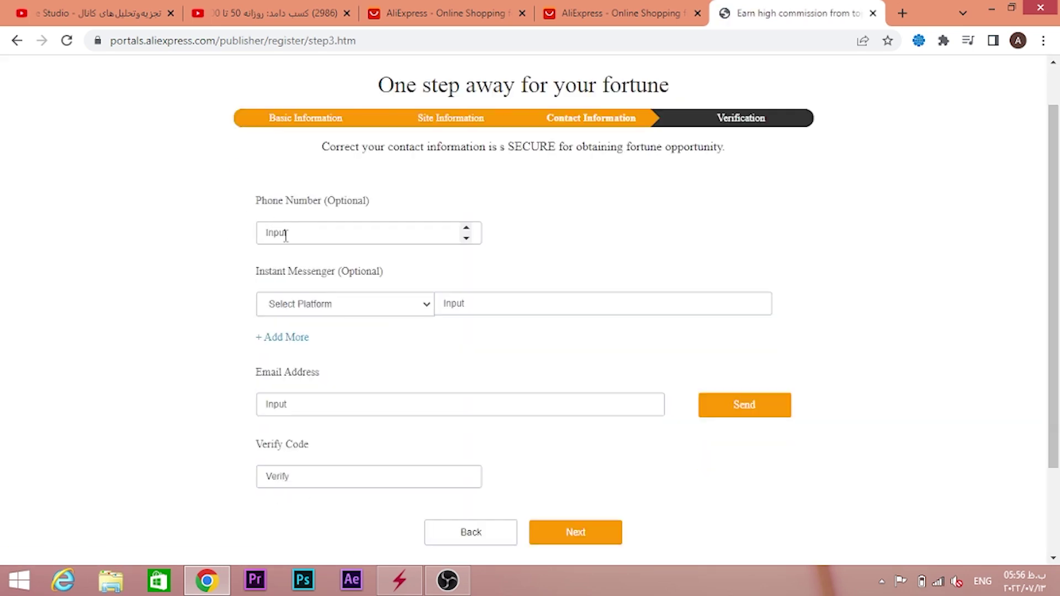
scroll(287, 251, "down", 1)
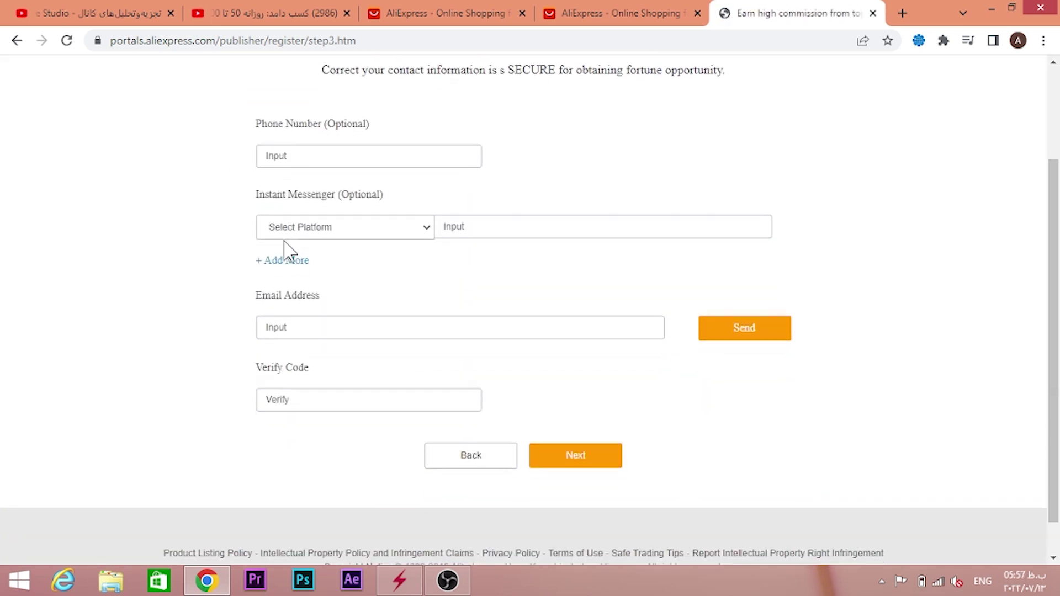
left_click(421, 234)
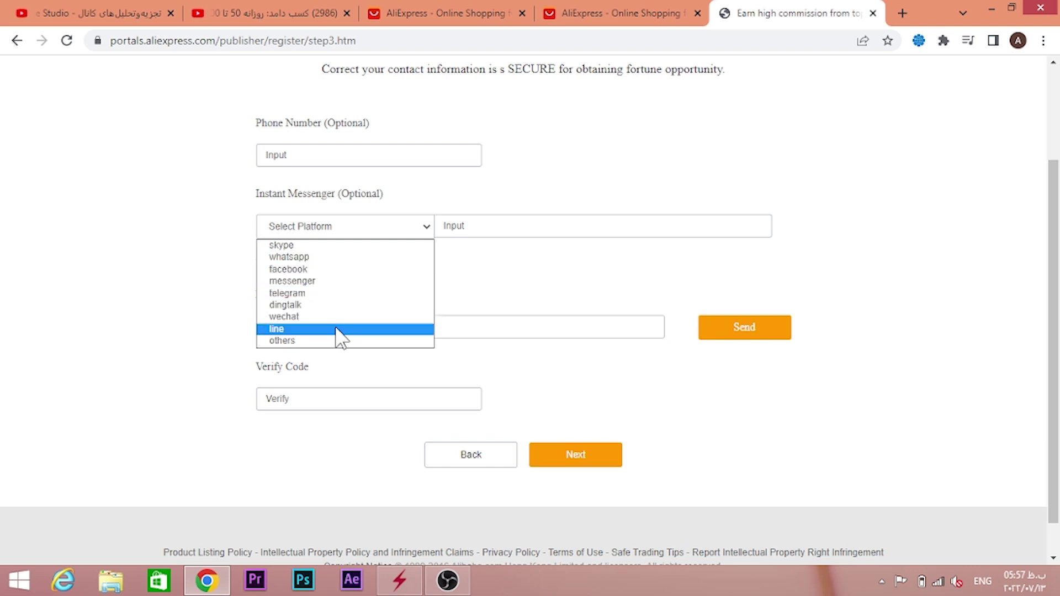
left_click(339, 293)
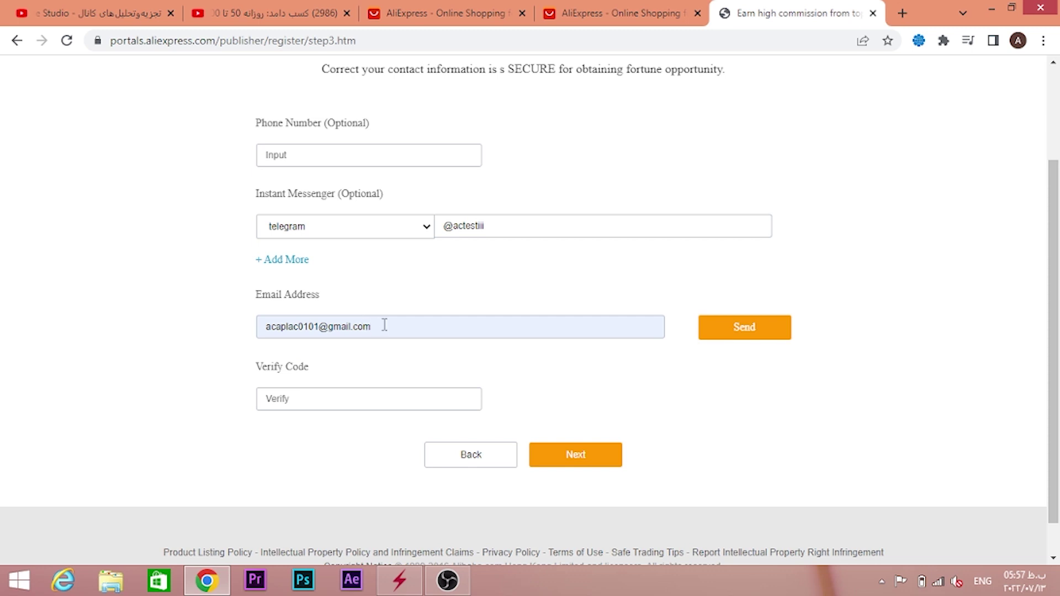
left_click(747, 335)
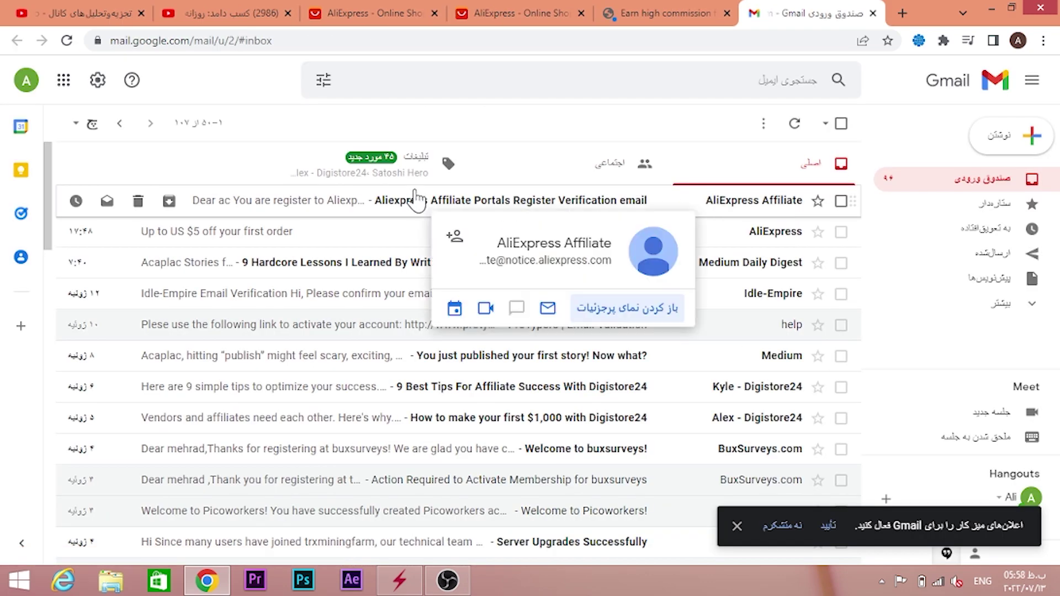
Open the Register Verification email in Gmail and copy its six-digit code
left_click(599, 210)
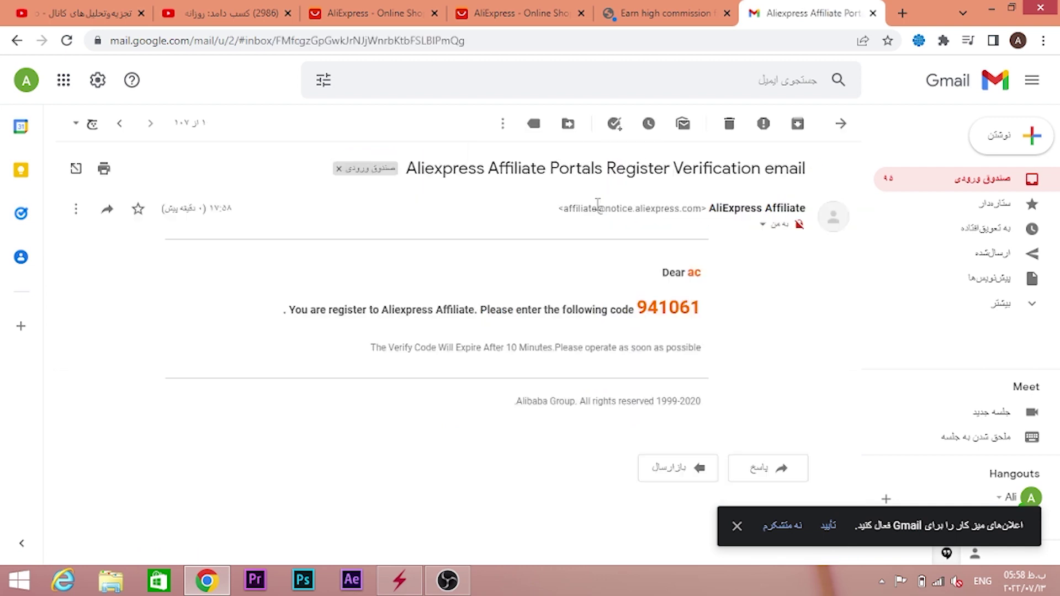
left_click_drag(636, 307, 700, 310)
left_click(697, 309)
double_click(696, 309)
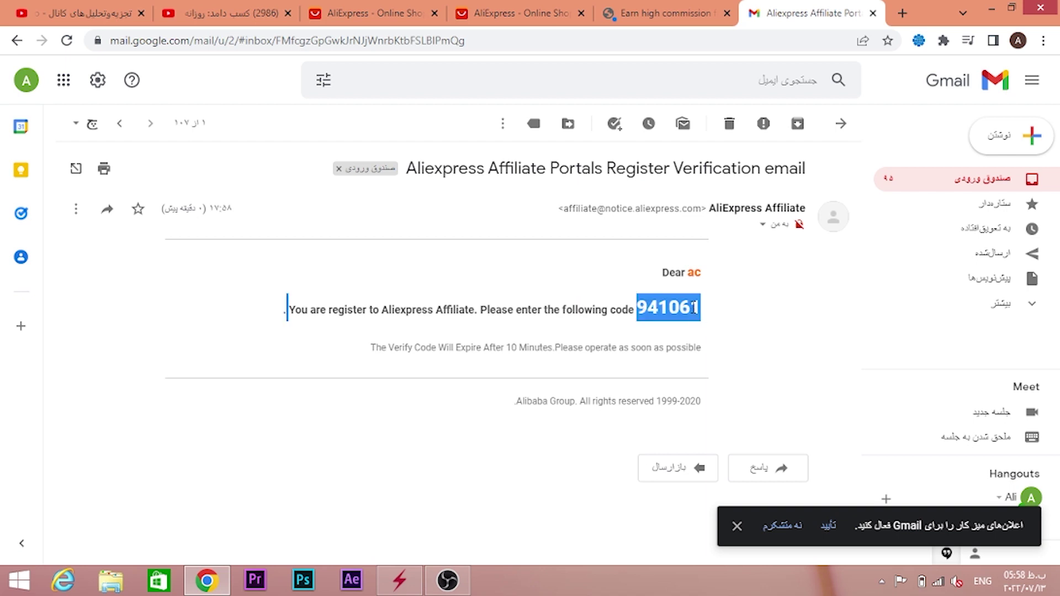
key("ctrl+shift+Tab")
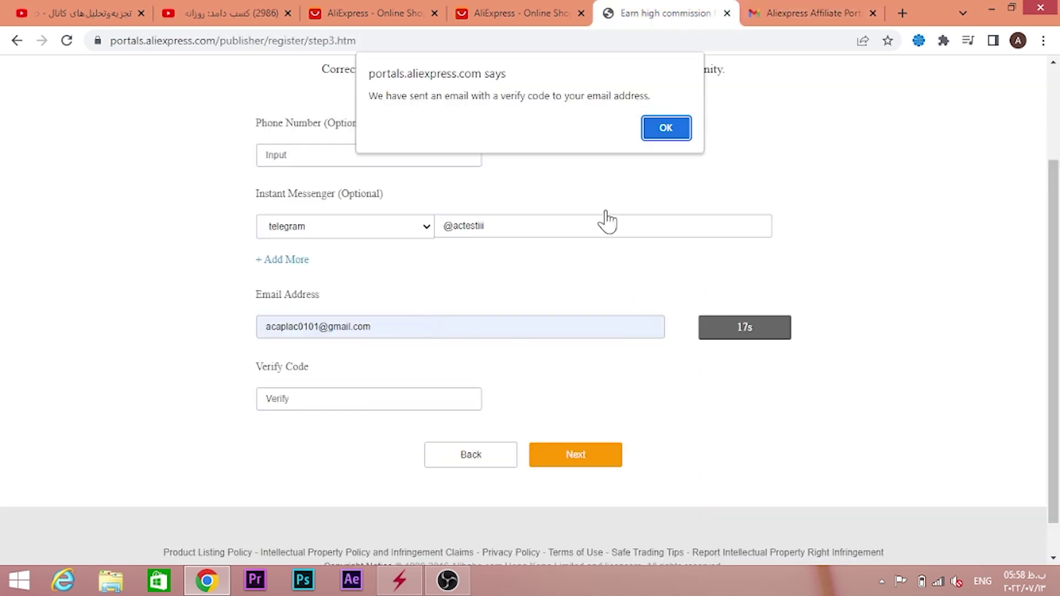
Dismiss the code-sent notice, enter the verification code, accept the agreement and confirm
left_click(666, 128)
left_click(361, 399)
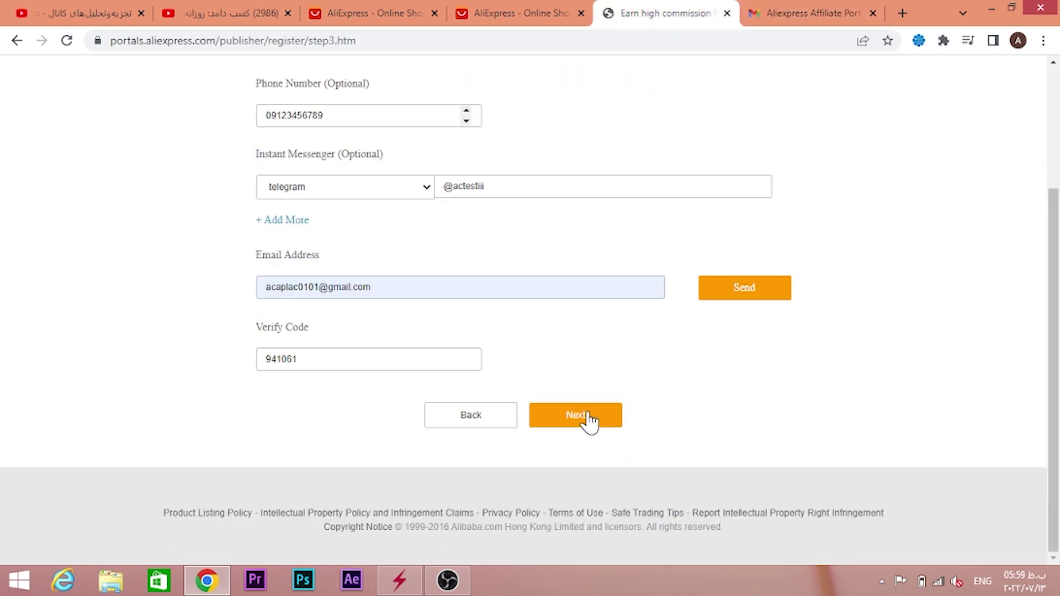
left_click(591, 422)
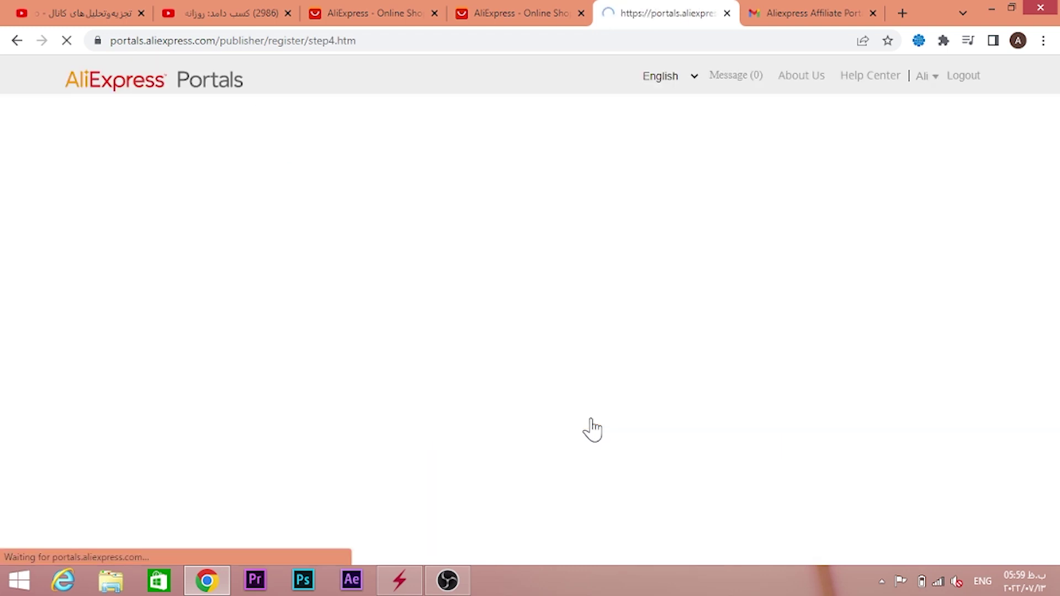
left_click(238, 303)
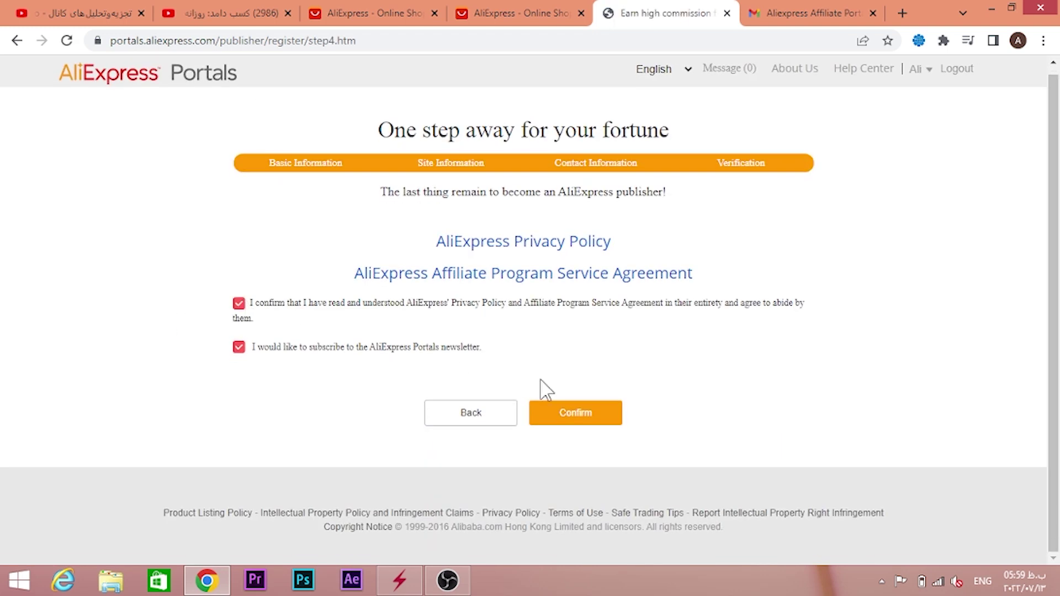
left_click(575, 414)
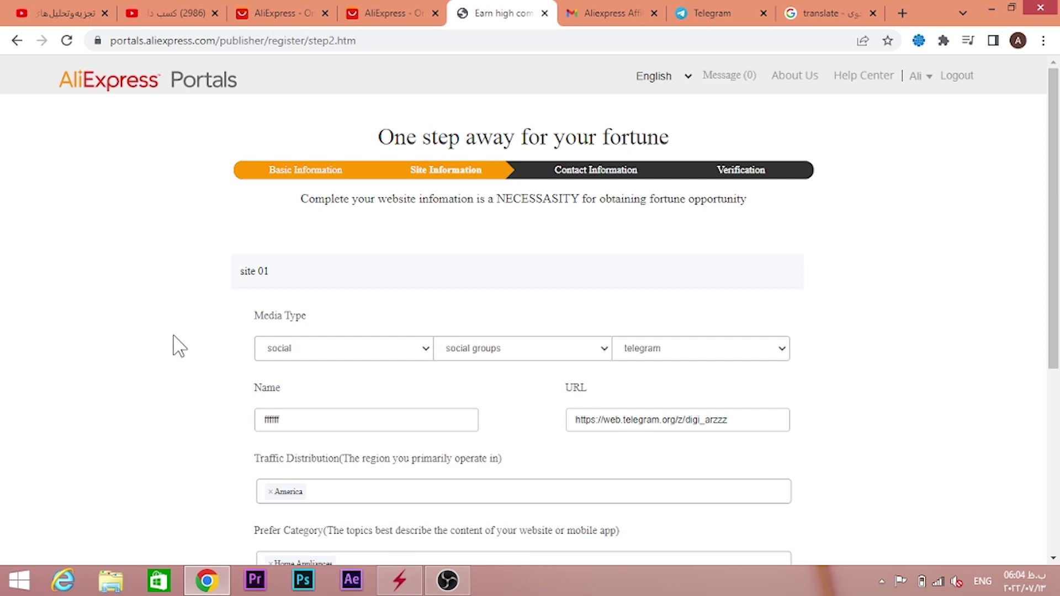
scroll(182, 347, "down", 1)
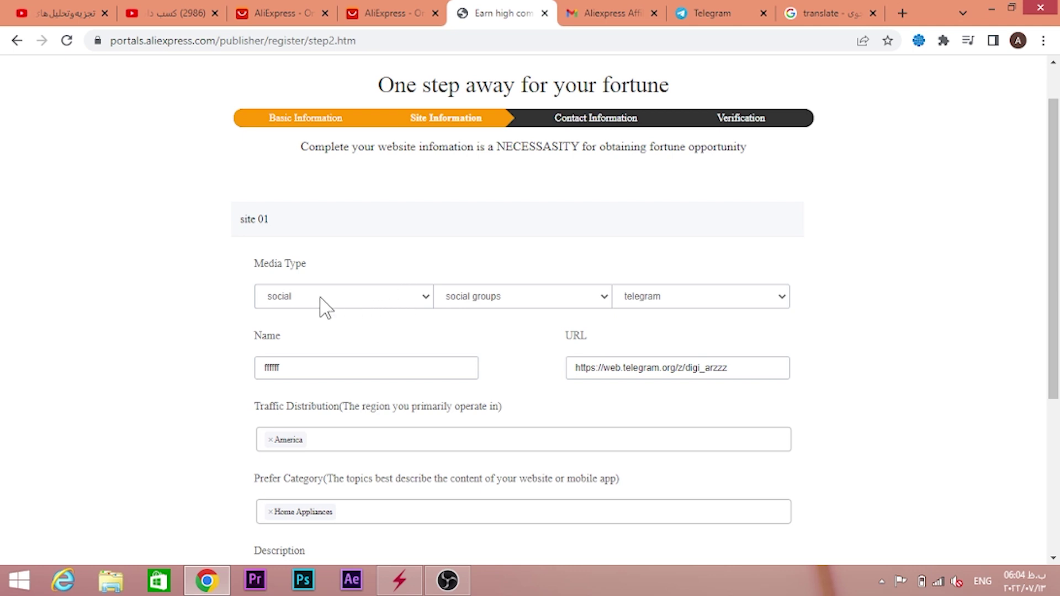
left_click(425, 301)
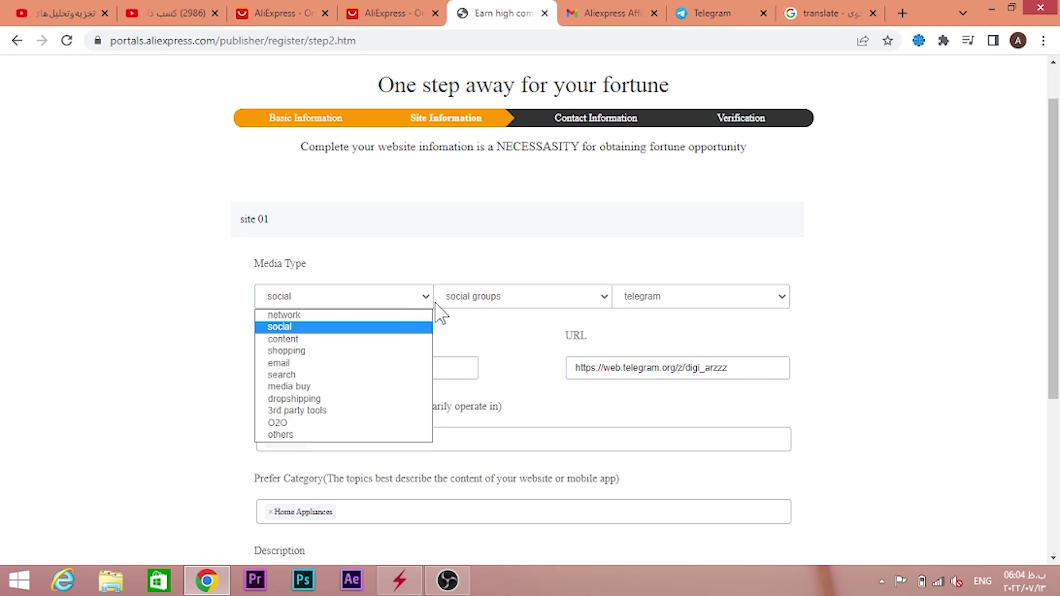
left_click(473, 268)
left_click(598, 296)
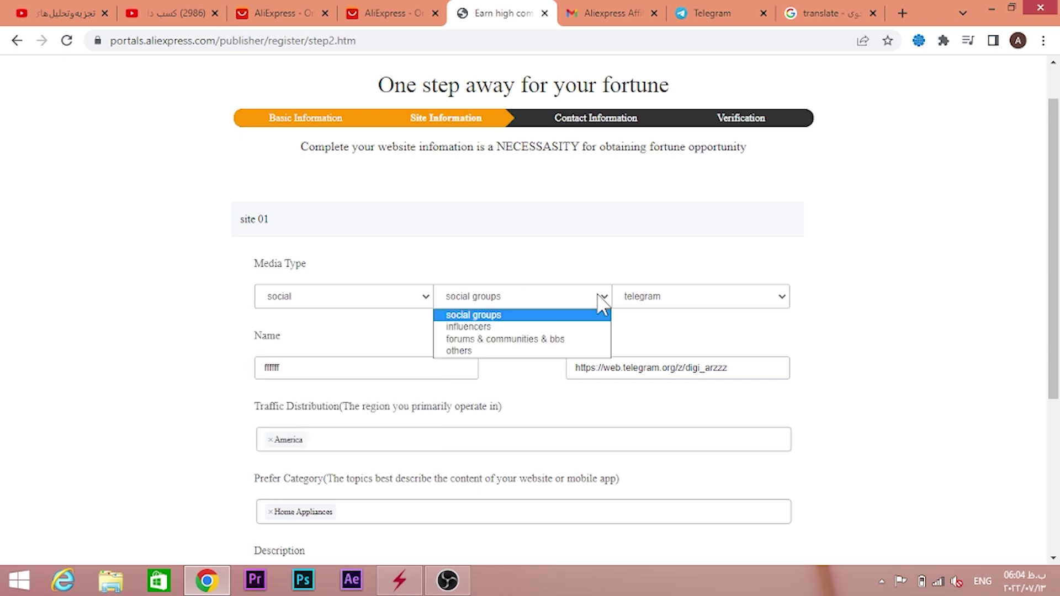
left_click(602, 276)
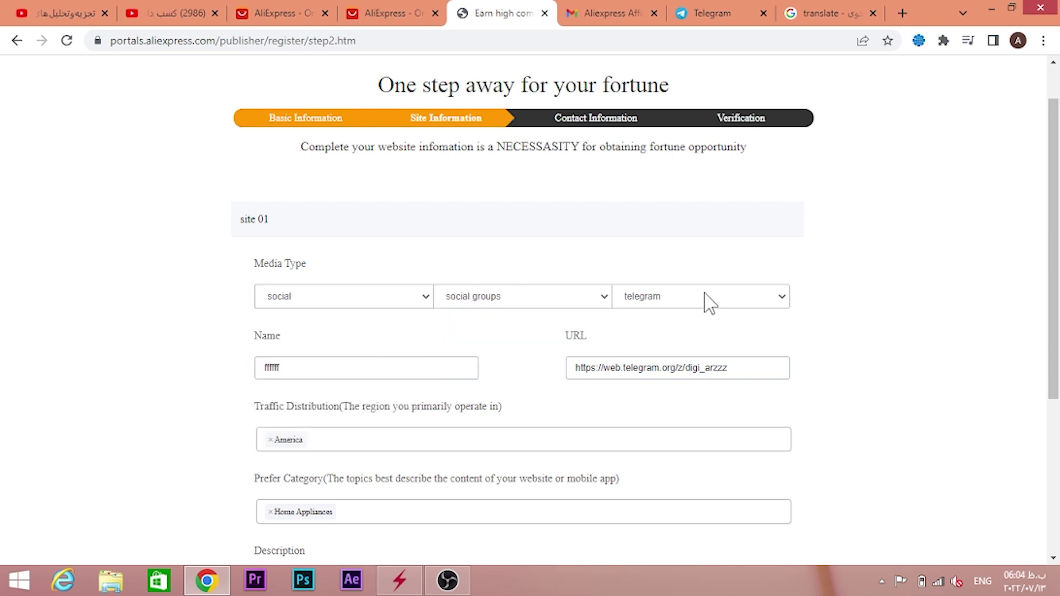
left_click(726, 307)
left_click(723, 299)
Paste the verification code, accept the agreement, confirm, and acknowledge the congratulations notice
scroll(658, 367, "down", 5)
left_click(575, 437)
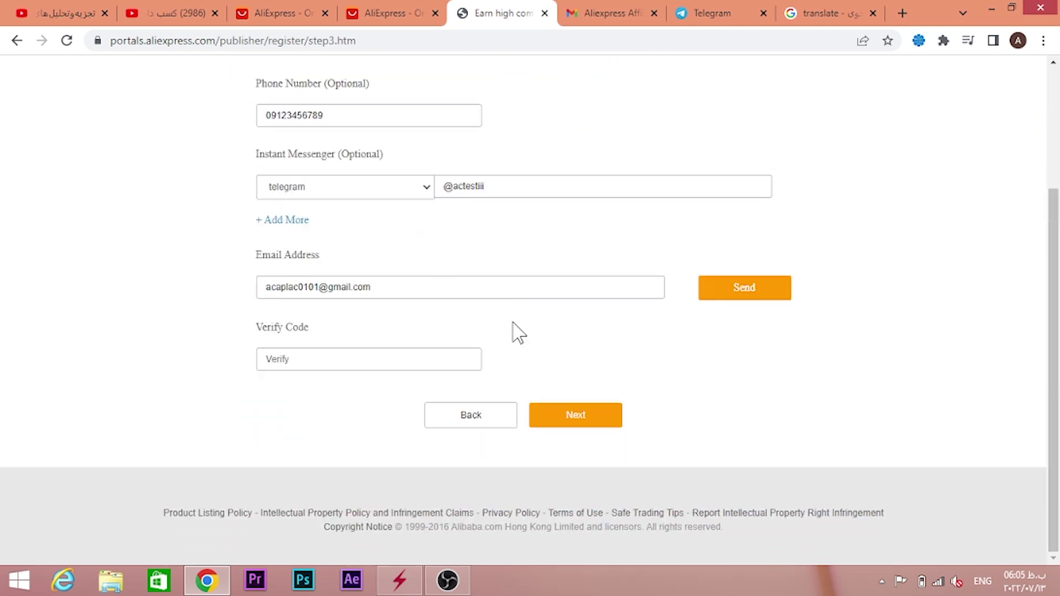
left_click(392, 360)
left_click(570, 424)
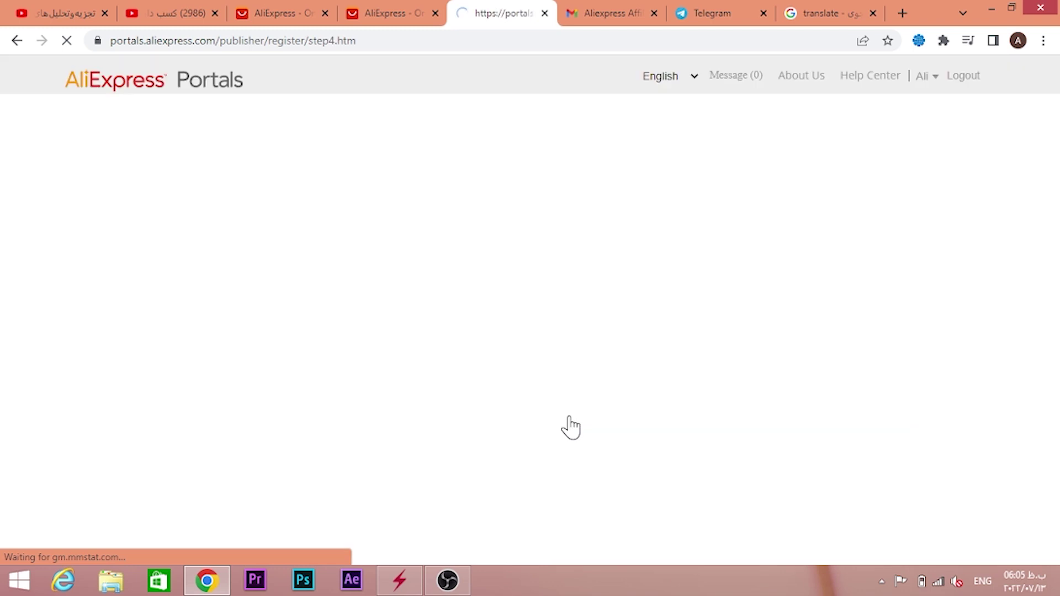
left_click(238, 310)
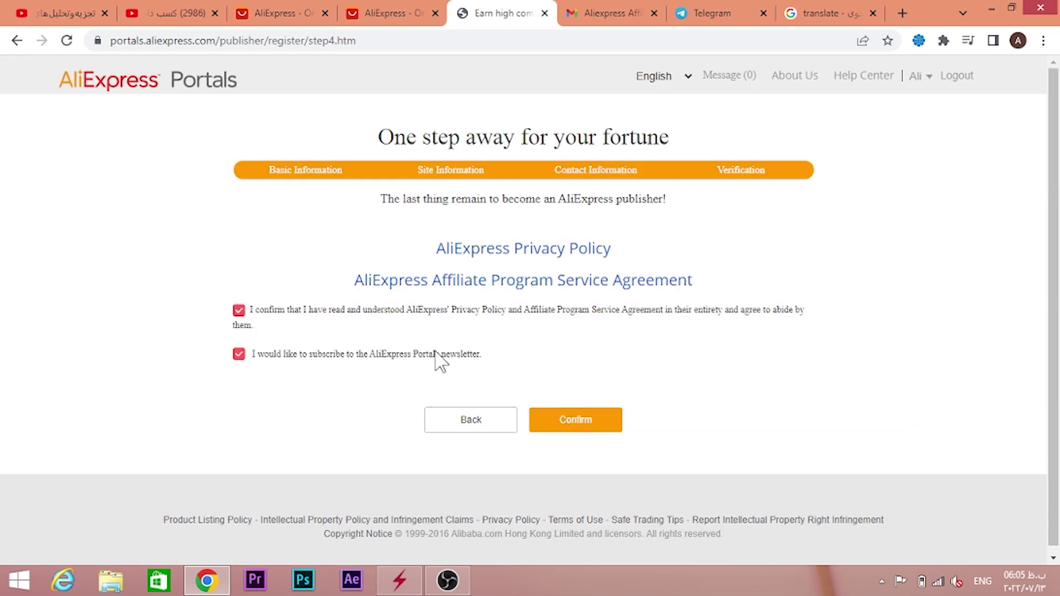
left_click(576, 425)
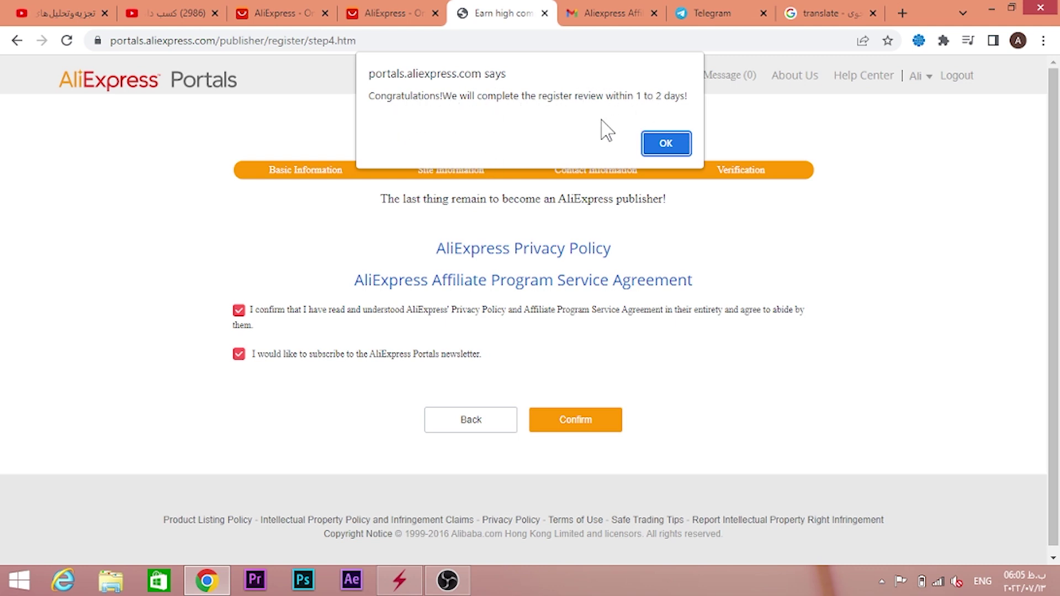
left_click(666, 145)
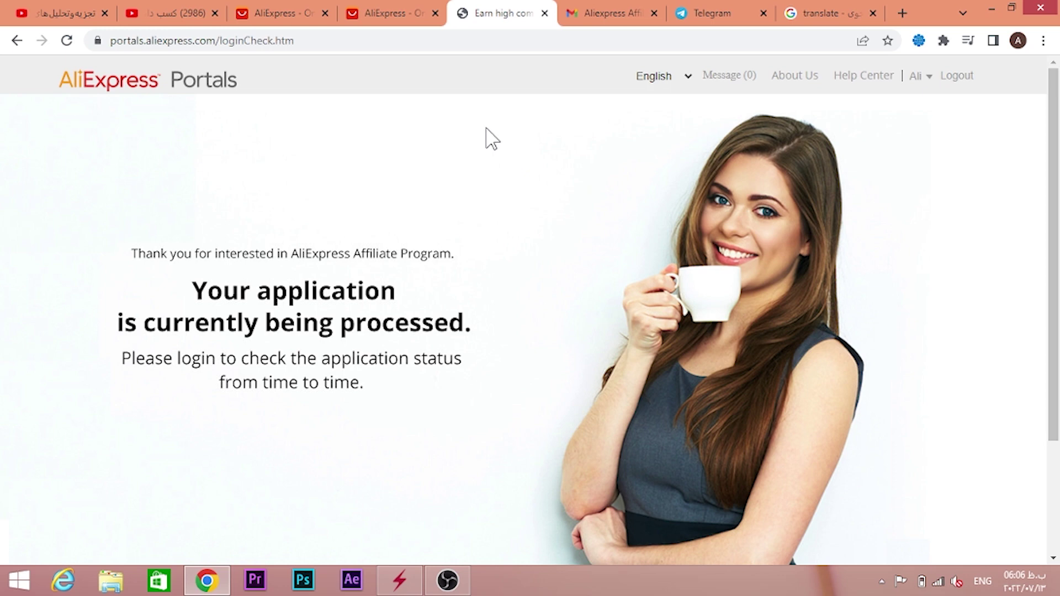
From the store homepage's Men's Fashion categories, open Hoodies & Sweatshirts
left_click(396, 14)
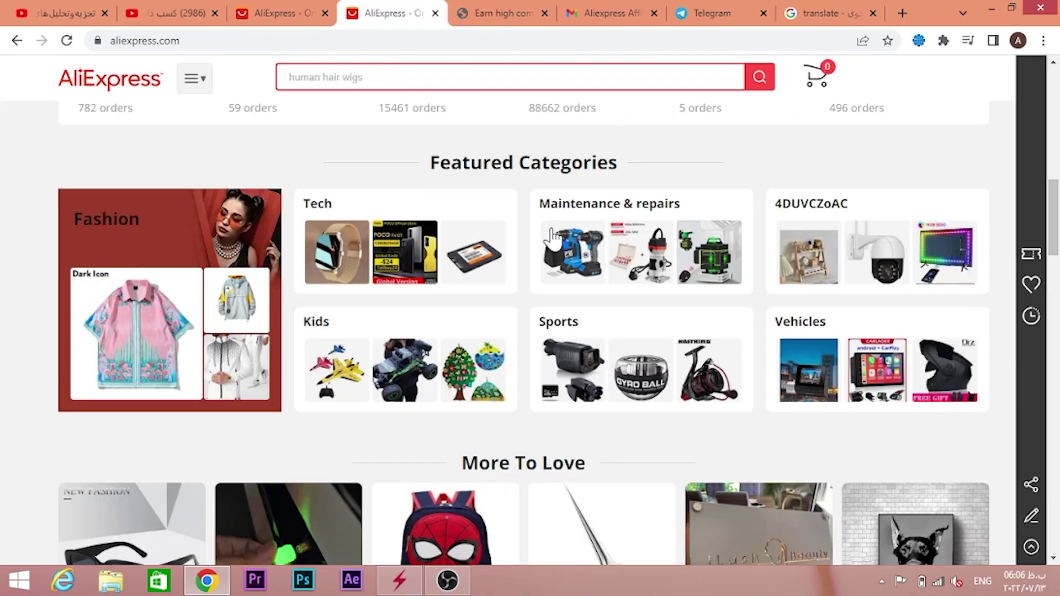
scroll(351, 243, "down", 1)
scroll(352, 243, "up", 10)
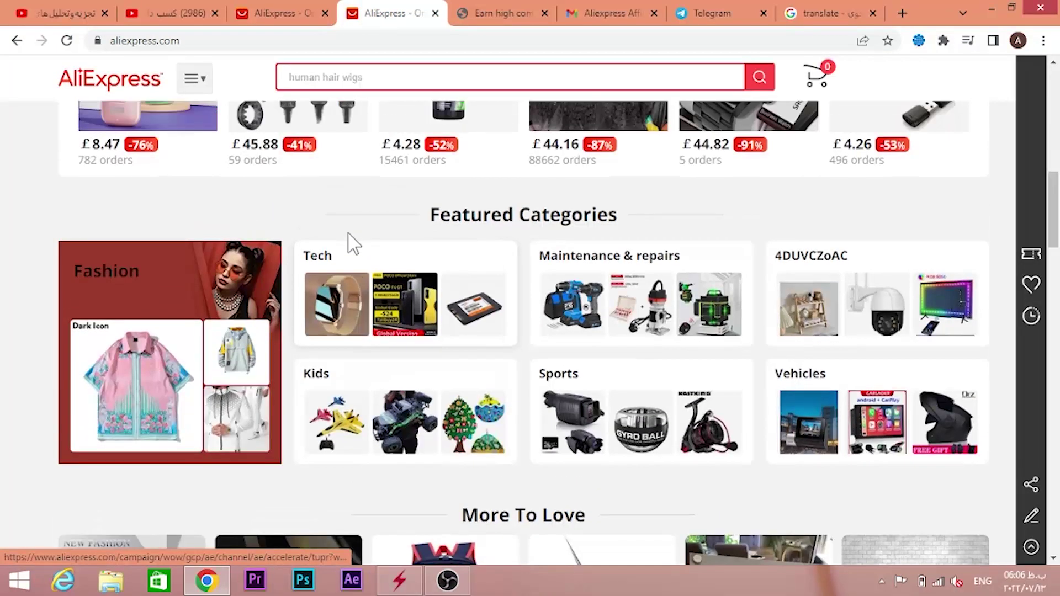
scroll(352, 243, "up", 5)
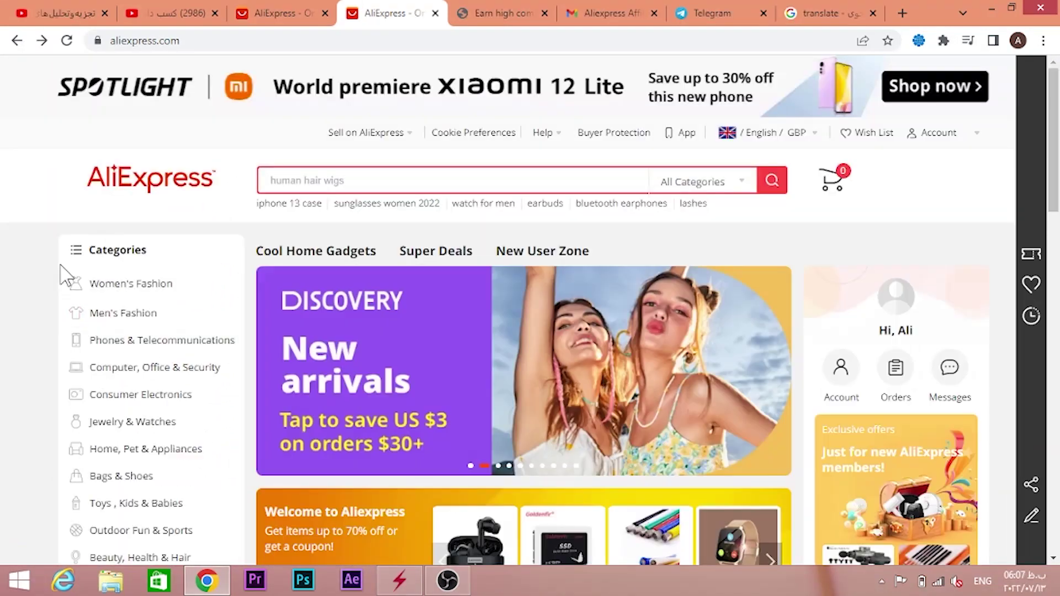
mouse_move(65, 286)
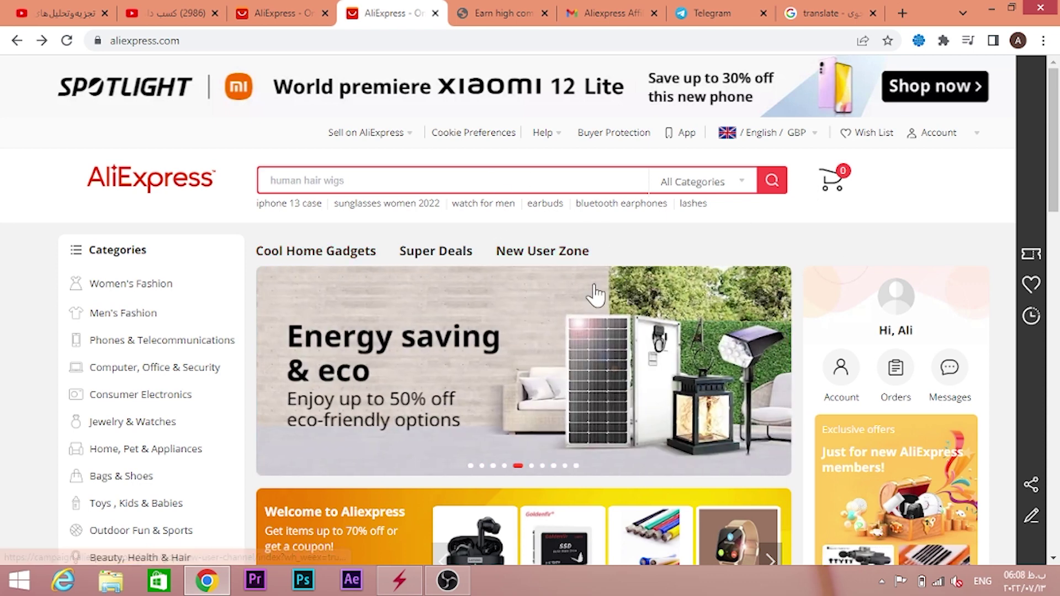
scroll(12, 256, "down", 2)
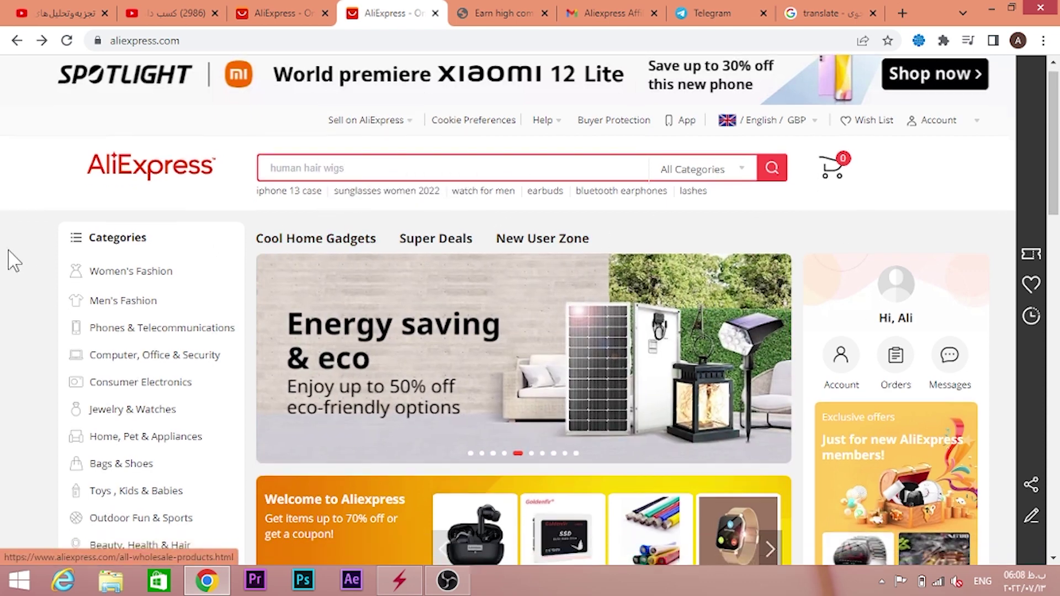
scroll(6, 171, "down", 2)
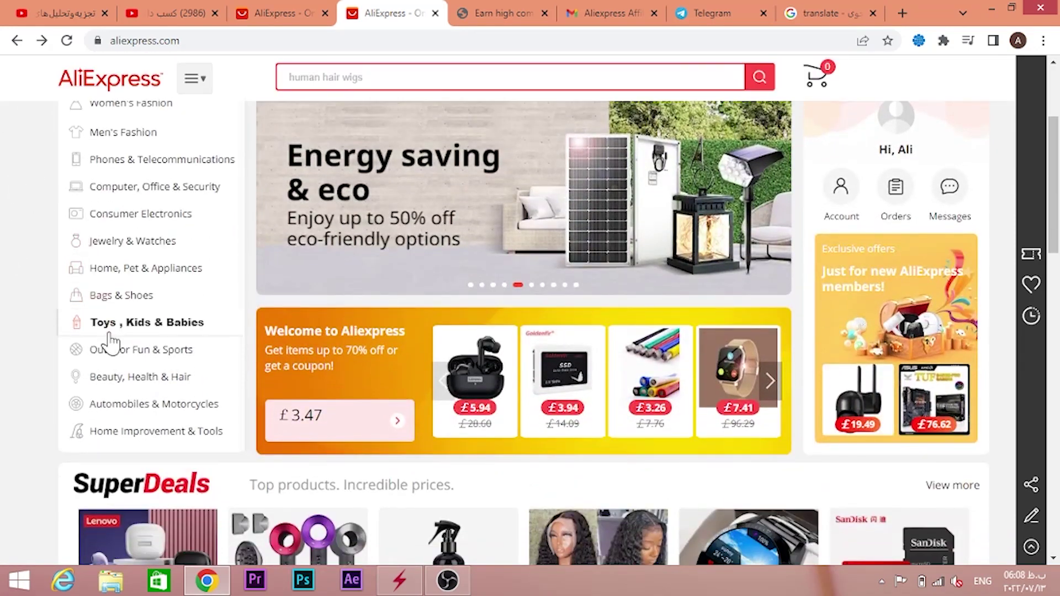
scroll(28, 374, "down", 1)
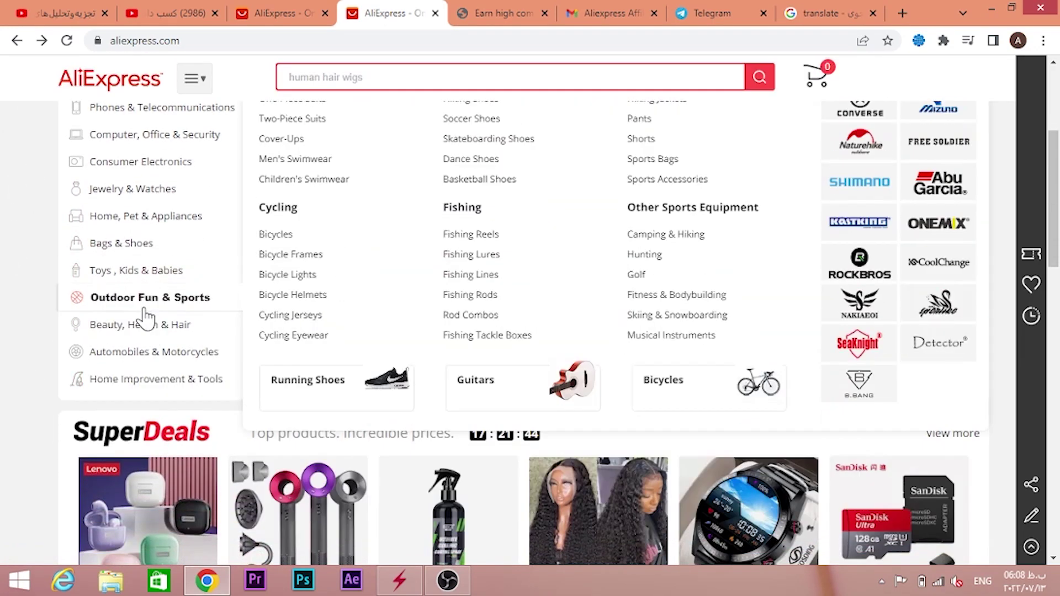
mouse_move(133, 242)
scroll(25, 272, "up", 2)
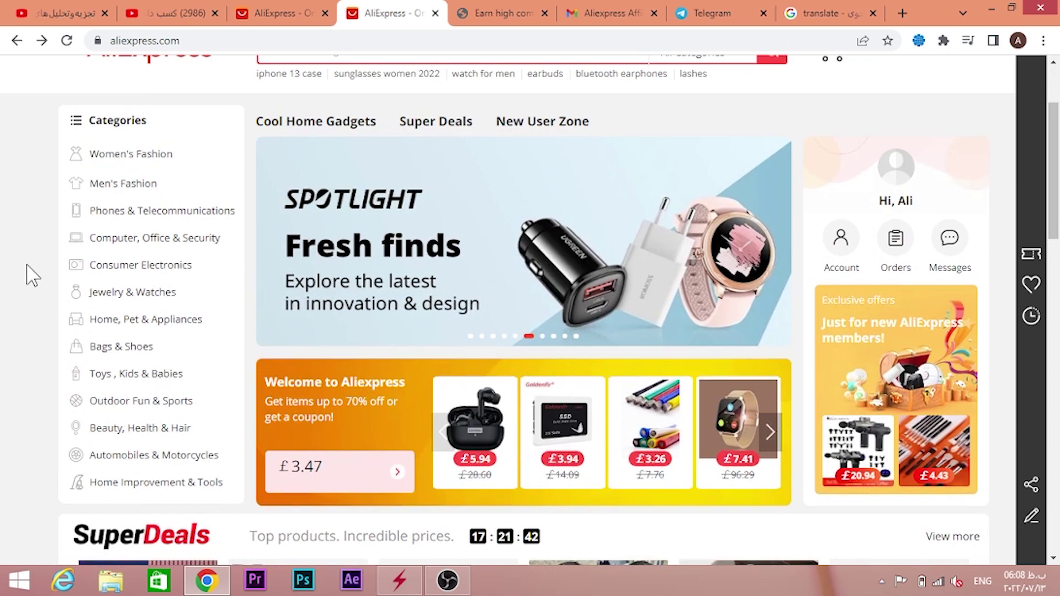
mouse_move(88, 184)
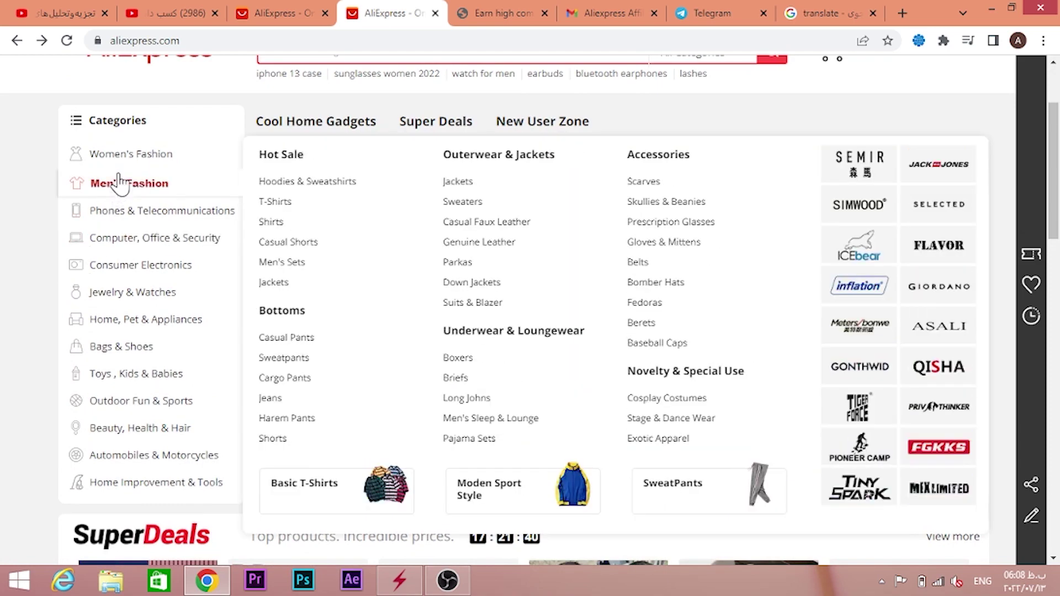
left_click(284, 188)
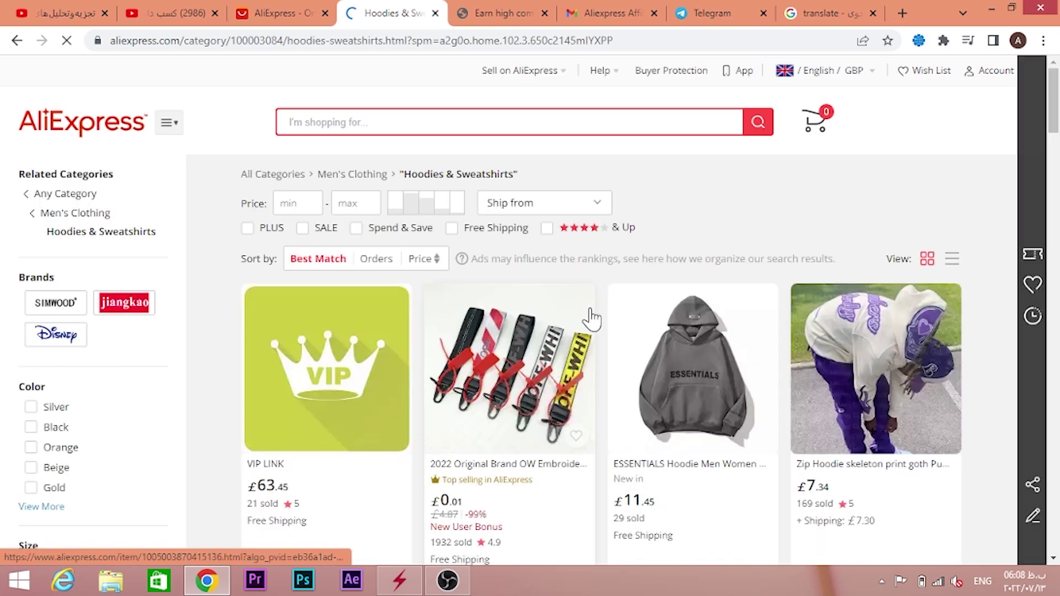
Open the ESSENTIALS hoodie listing and close the blank tab that appeared
scroll(592, 319, "down", 1)
left_click(671, 351)
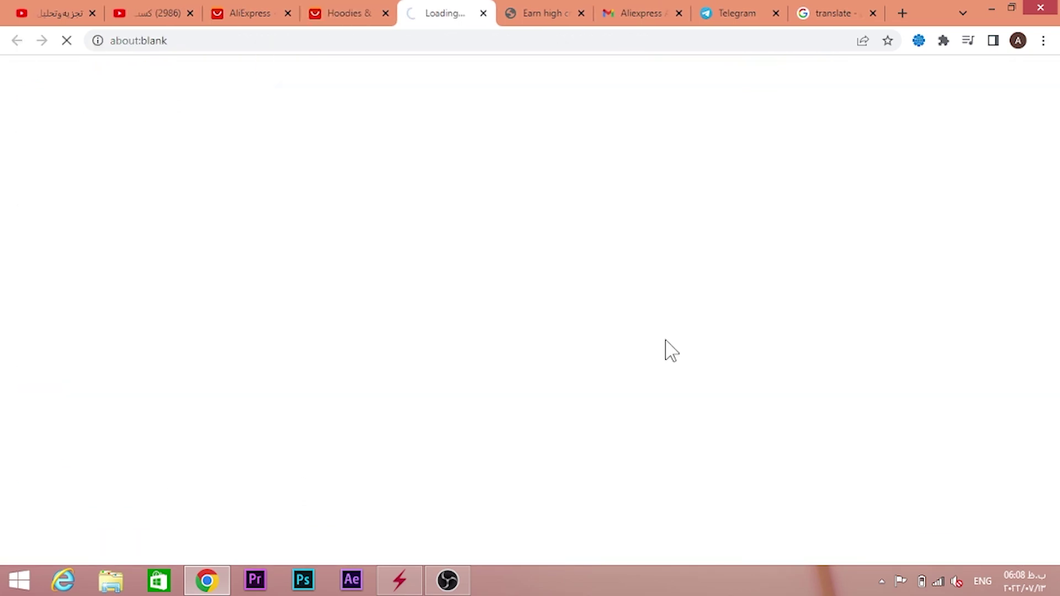
key("ctrl+w")
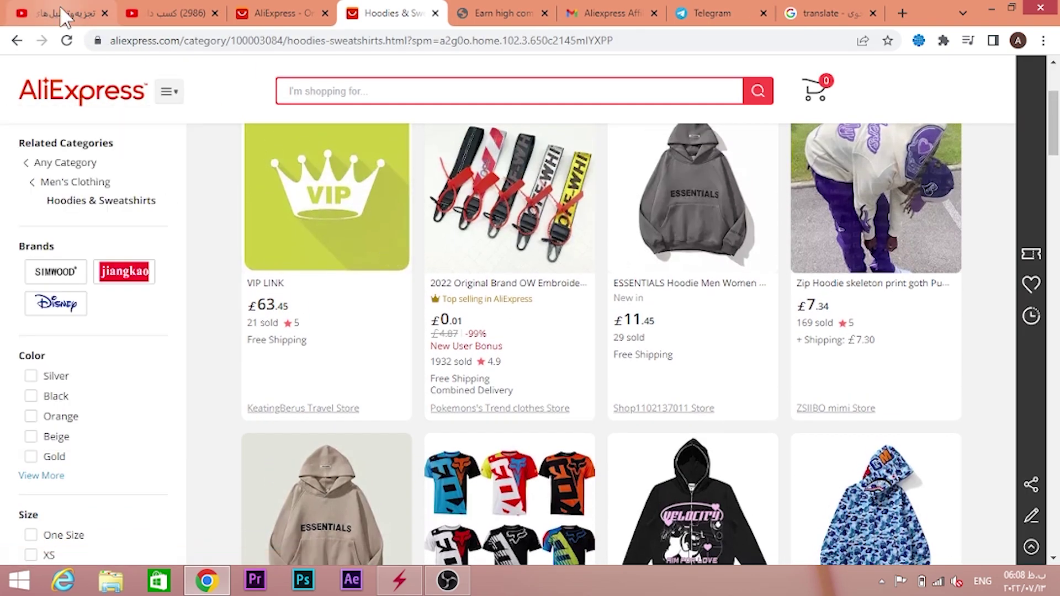
Switch to the YouTube watch page and scroll through ARbourse's 18-video 'کسب درآمد' playlist
left_click(60, 6)
left_click(171, 14)
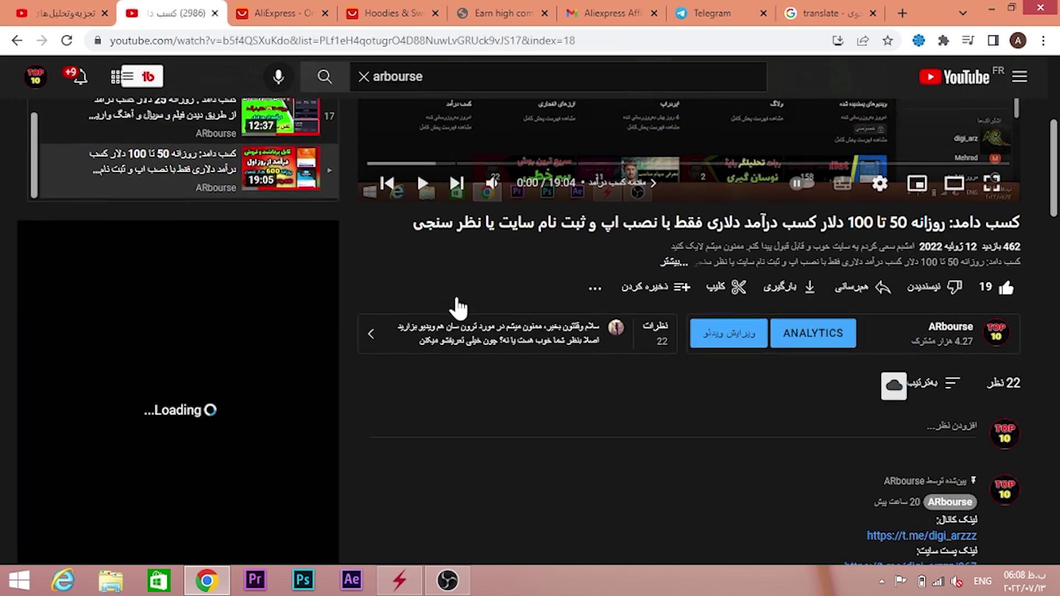
scroll(459, 308, "up", 5)
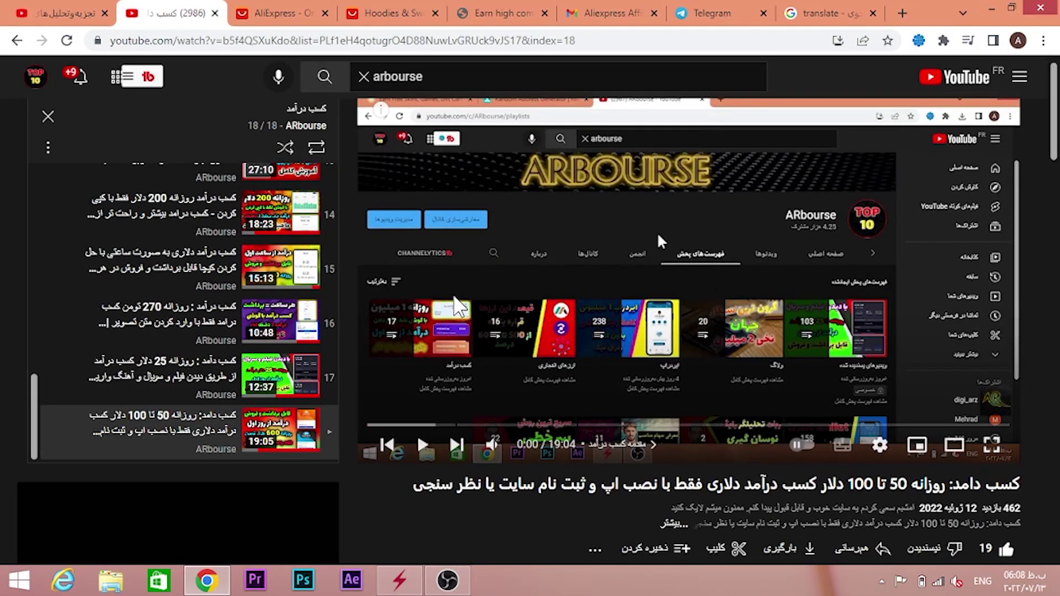
scroll(458, 307, "up", 1)
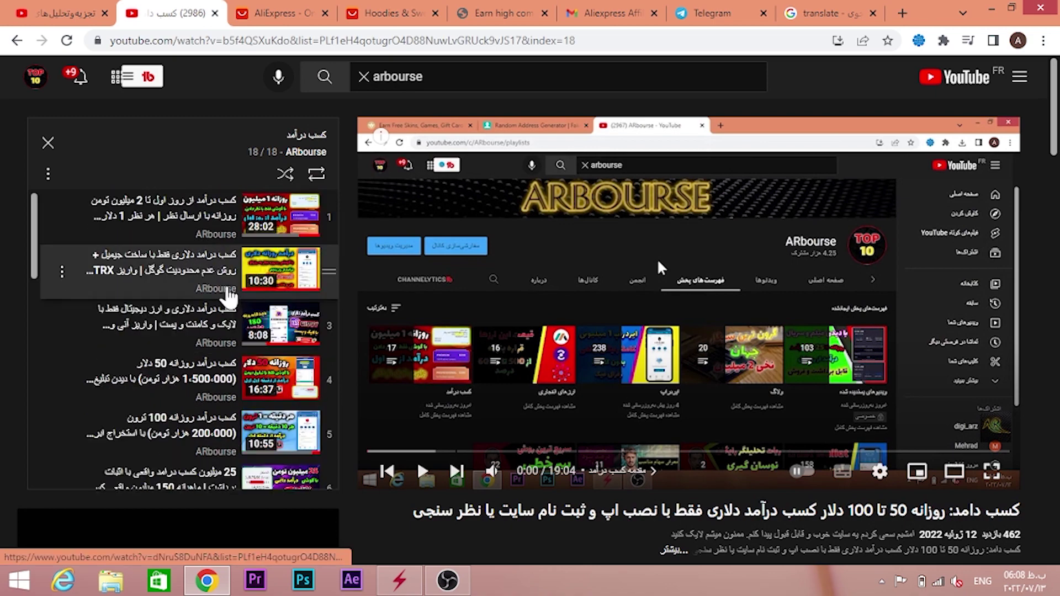
scroll(228, 293, "down", 8)
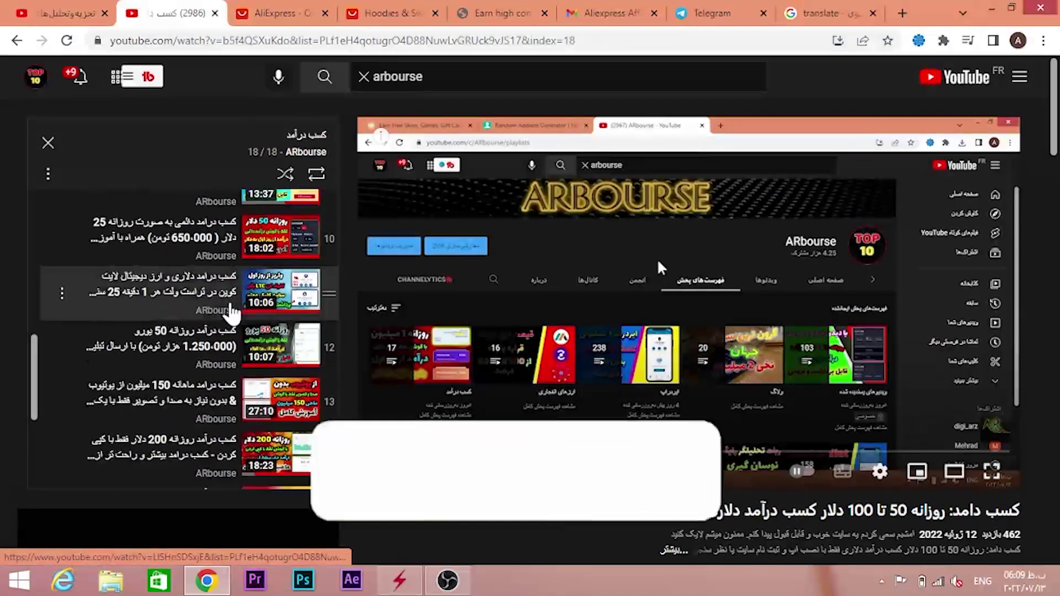
scroll(232, 312, "up", 9)
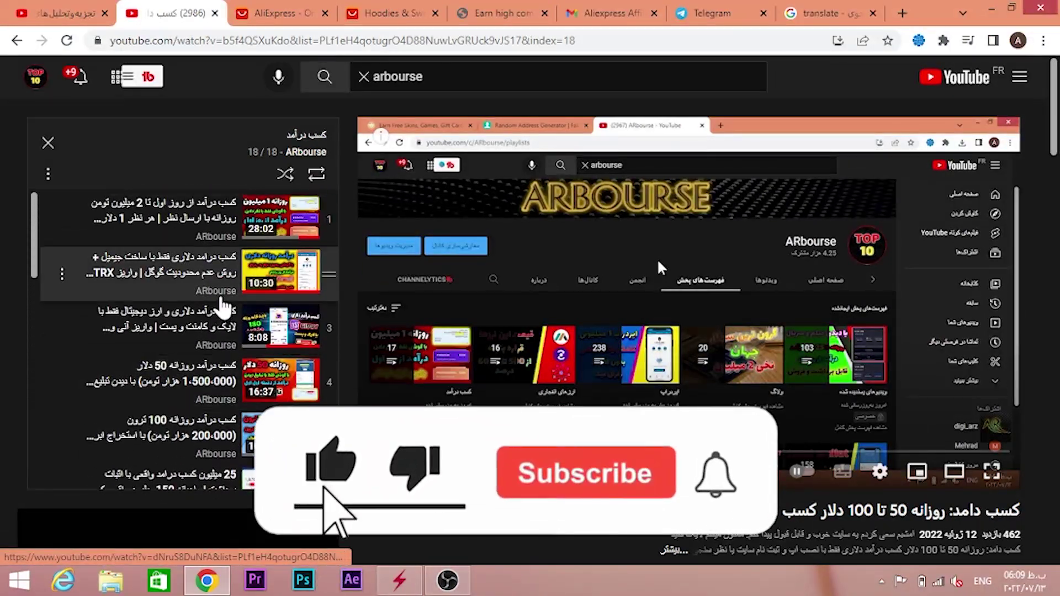
scroll(218, 293, "down", 2)
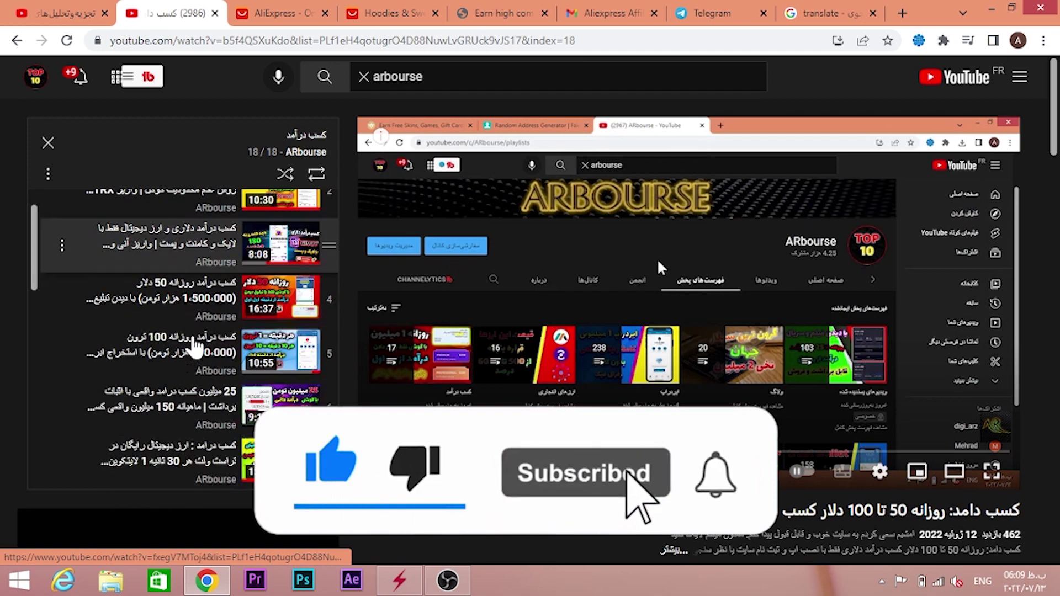
scroll(195, 348, "down", 3)
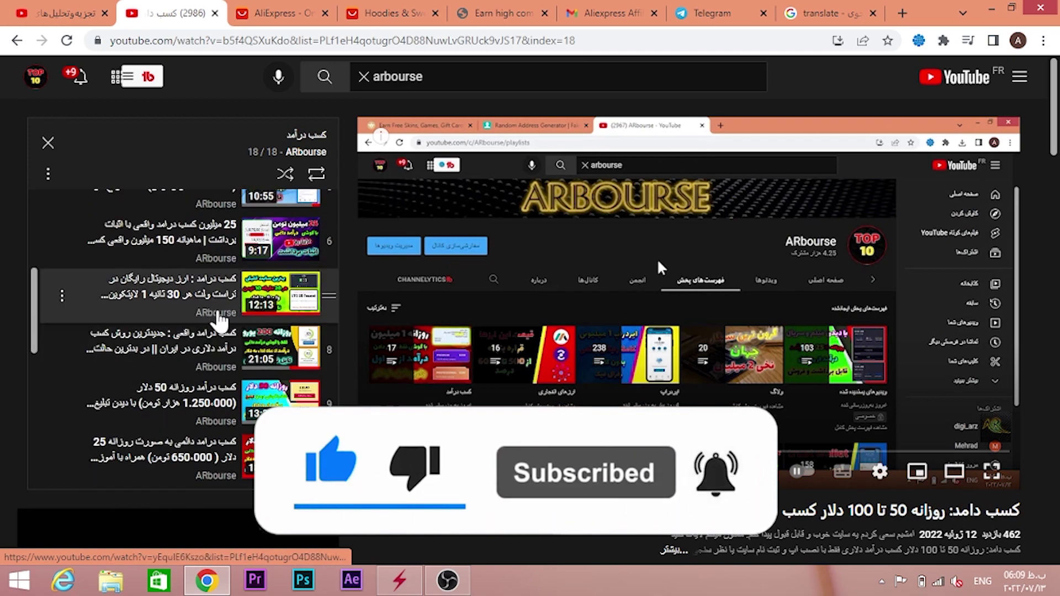
scroll(221, 329, "down", 2)
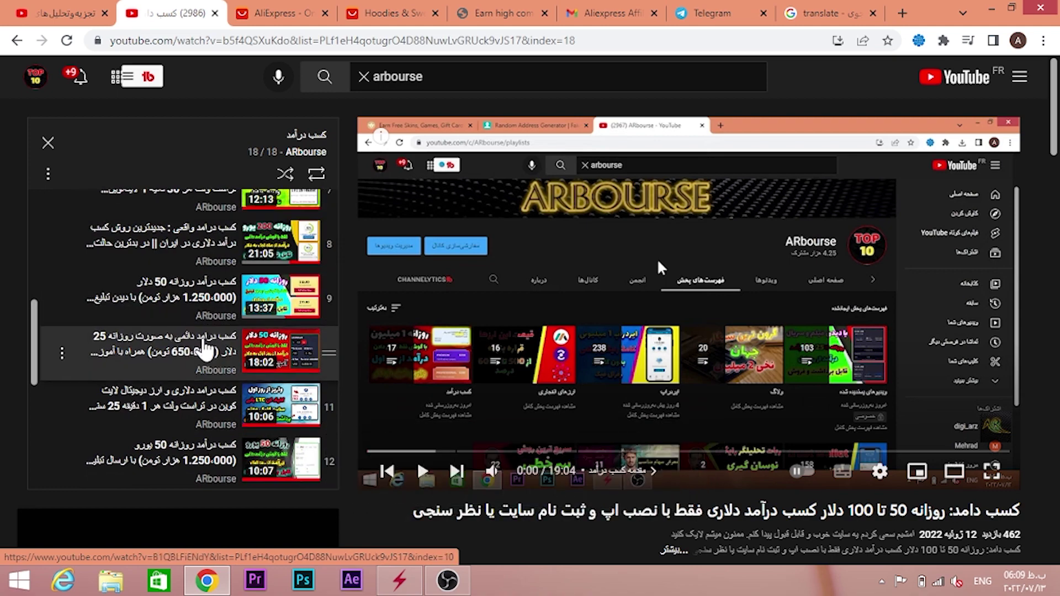
scroll(208, 337, "down", 1)
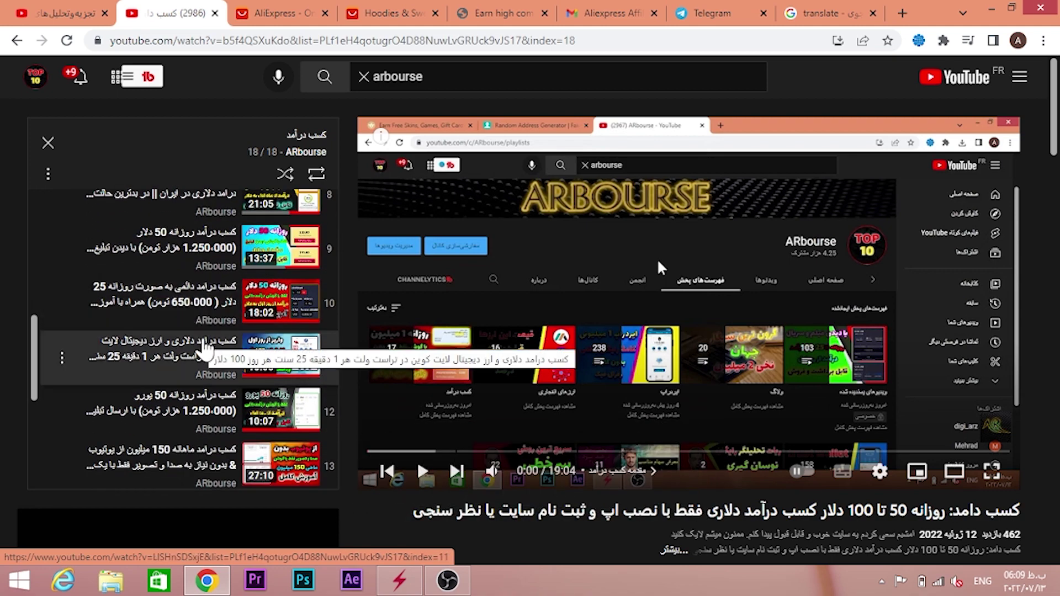
scroll(204, 348, "up", 7)
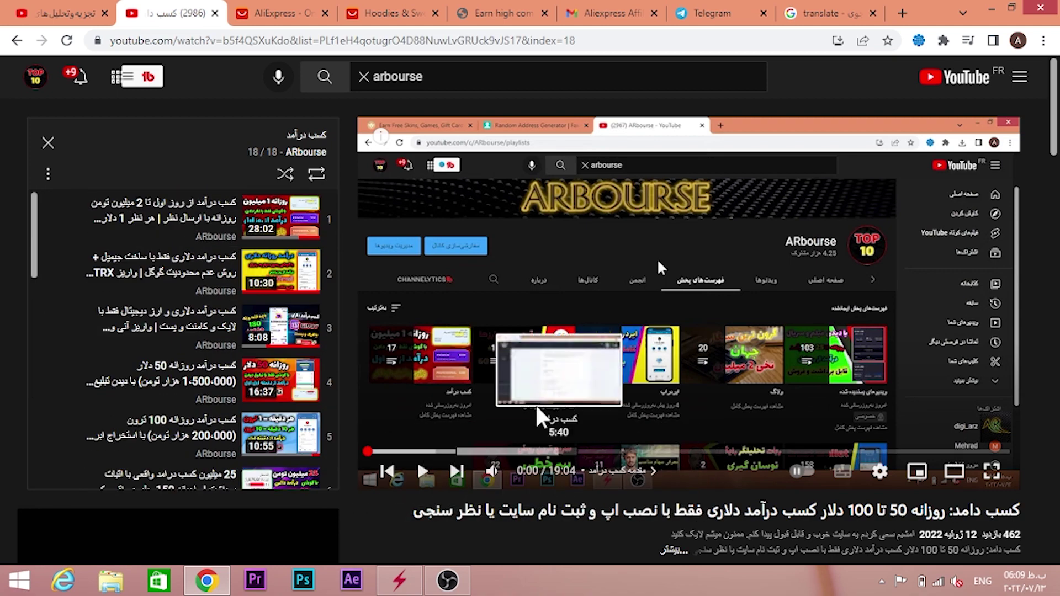
Return to the AliExpress home tab and close the welcome coupon and notification popups
left_click(268, 21)
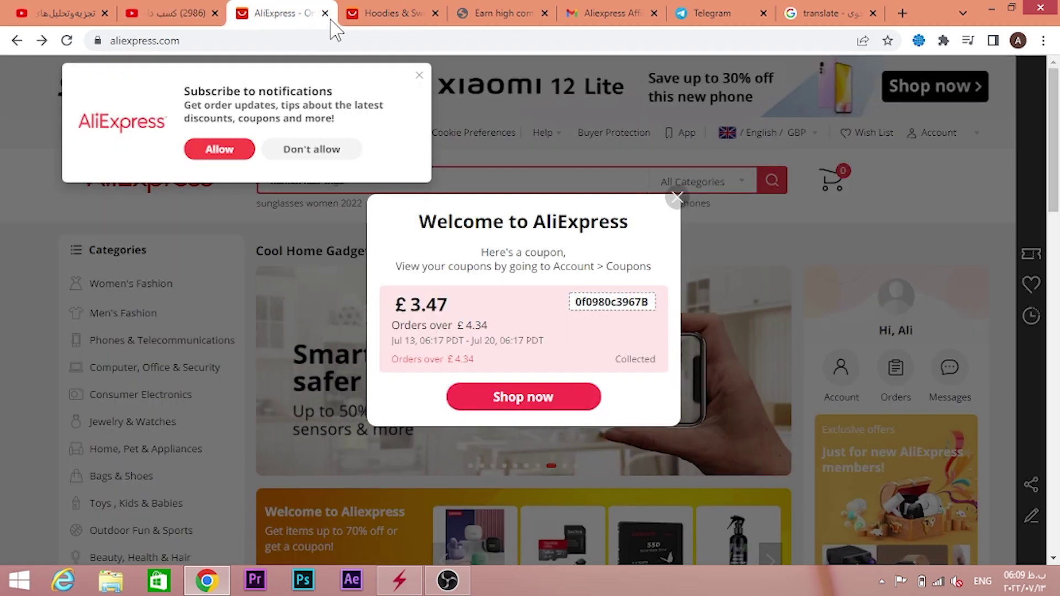
left_click(676, 196)
left_click(419, 77)
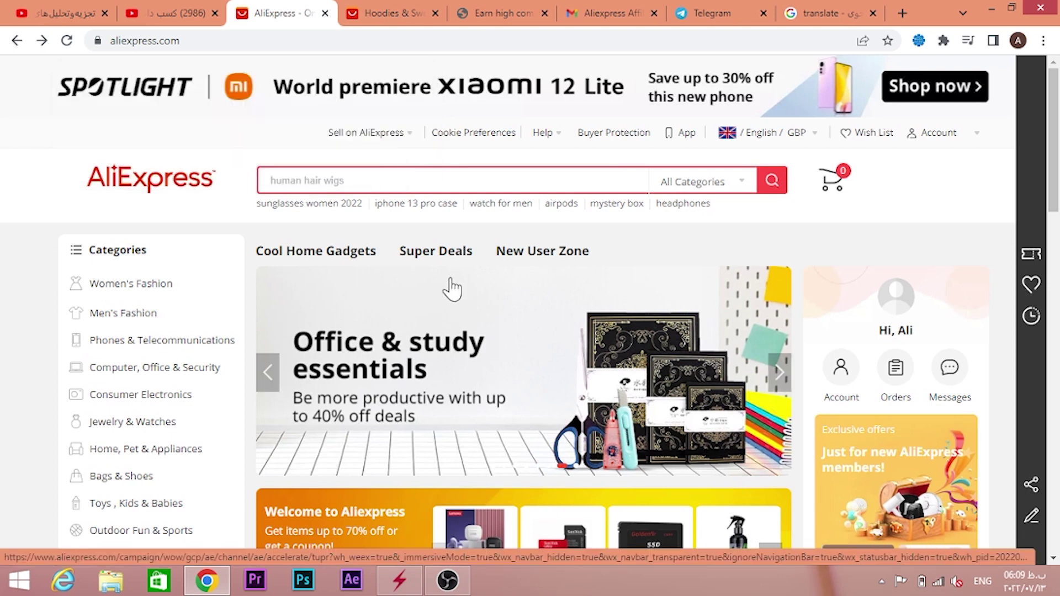